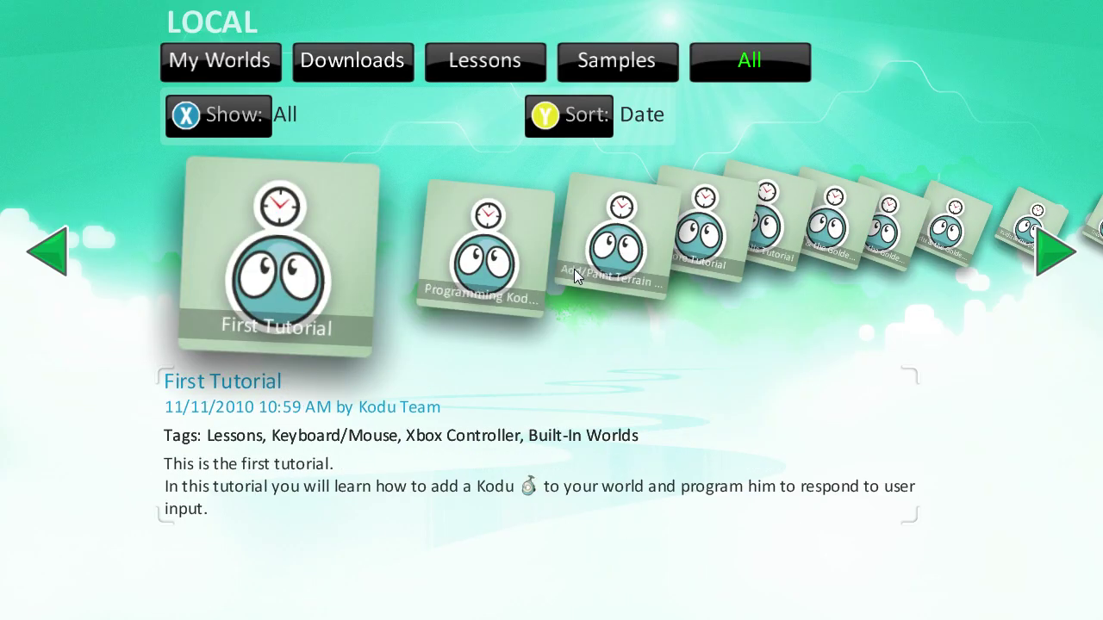
Step: Start the First Tutorial world, dismiss its welcome, and switch to edit mode
{"action": "left_click", "coordinate": [293, 269]}
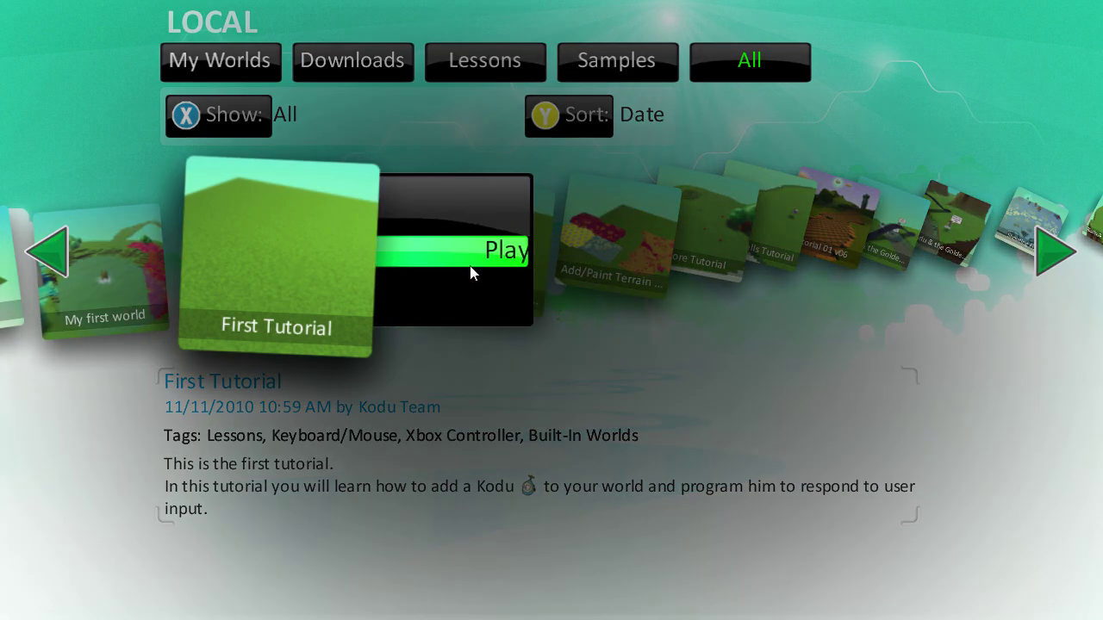
{"action": "left_click", "coordinate": [469, 270]}
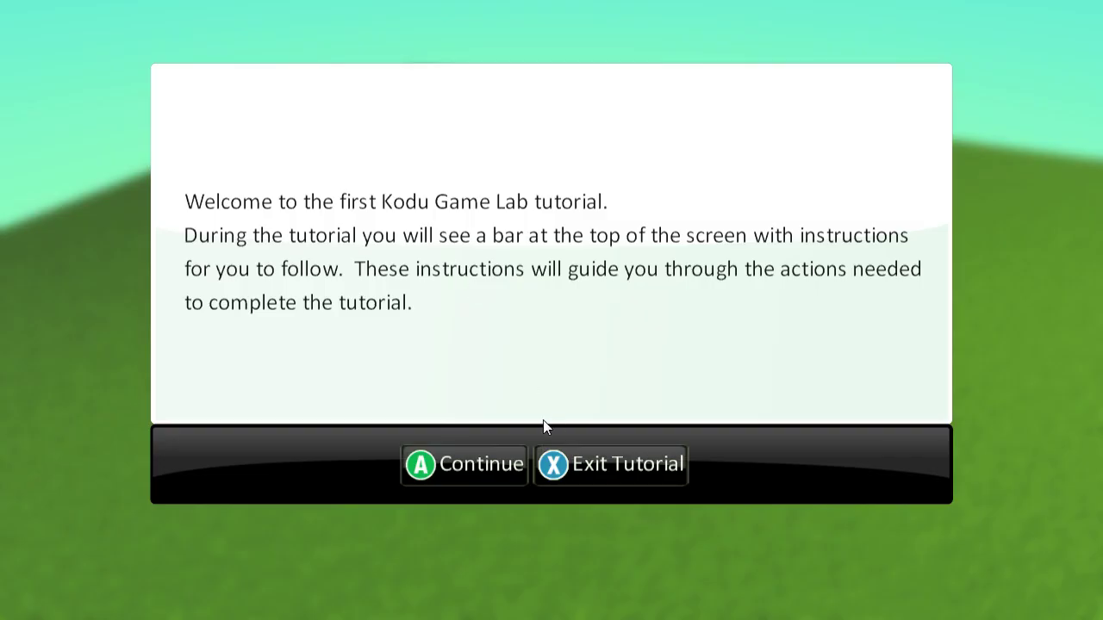
{"action": "left_click", "coordinate": [479, 472]}
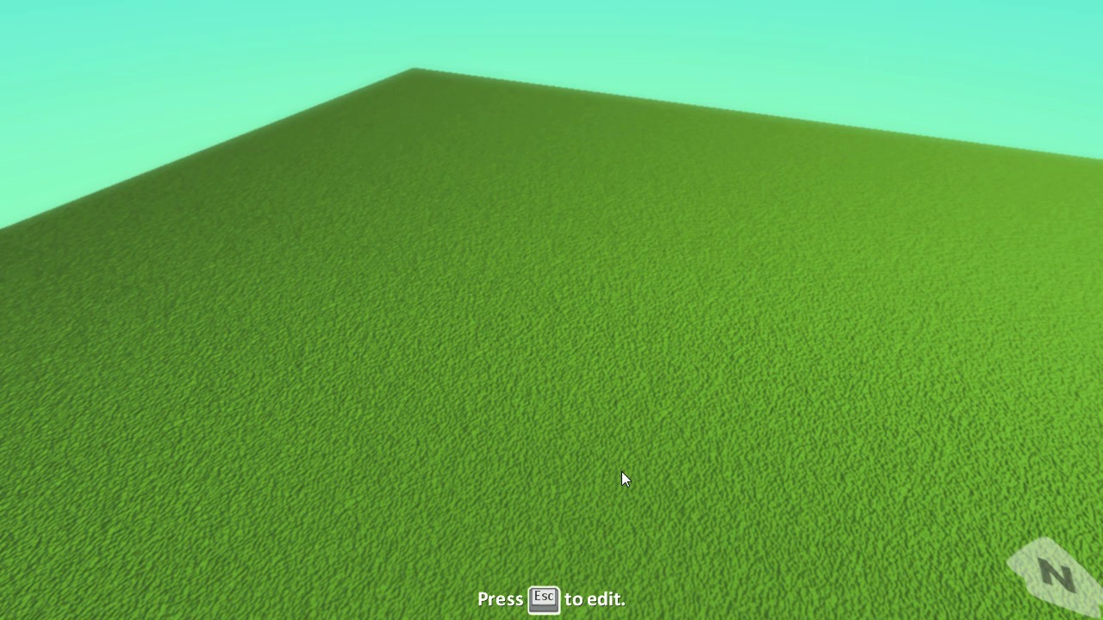
{"action": "key", "text": "Escape"}
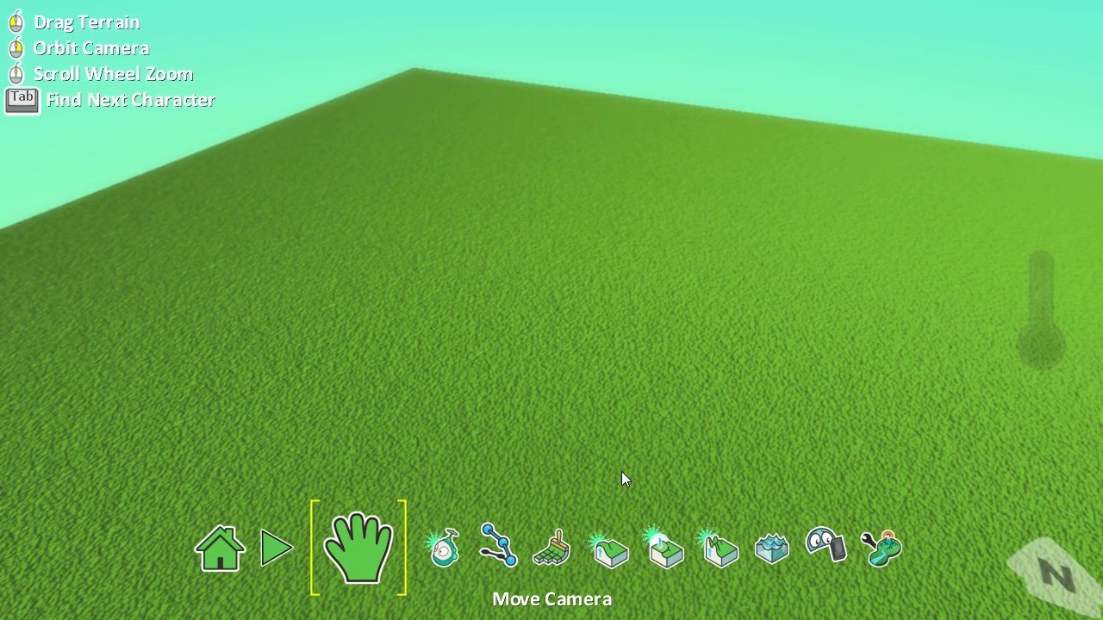
Step: Create a new empty world from the Home Menu
{"action": "left_click", "coordinate": [225, 555]}
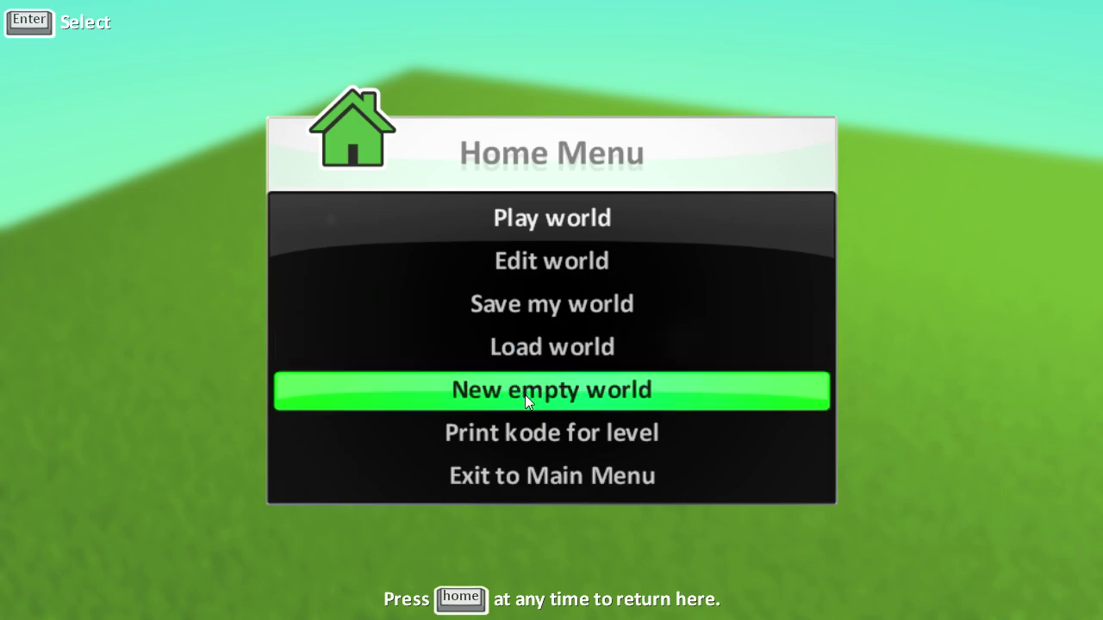
{"action": "left_click", "coordinate": [525, 394]}
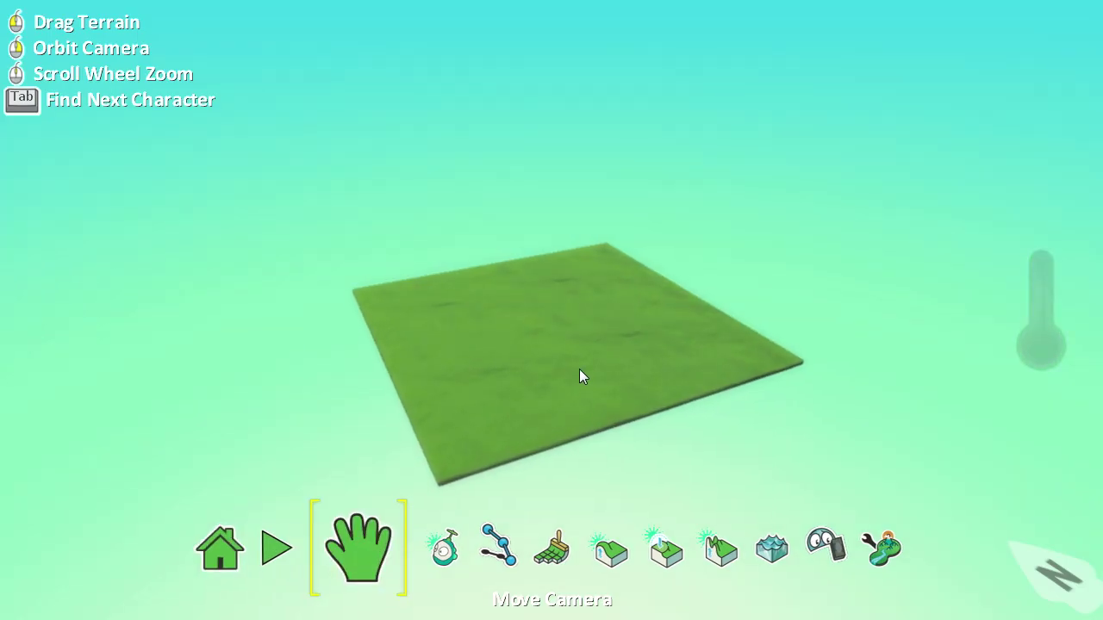
{"action": "scroll", "coordinate": [569, 364], "scroll_direction": "up", "scroll_amount": 5}
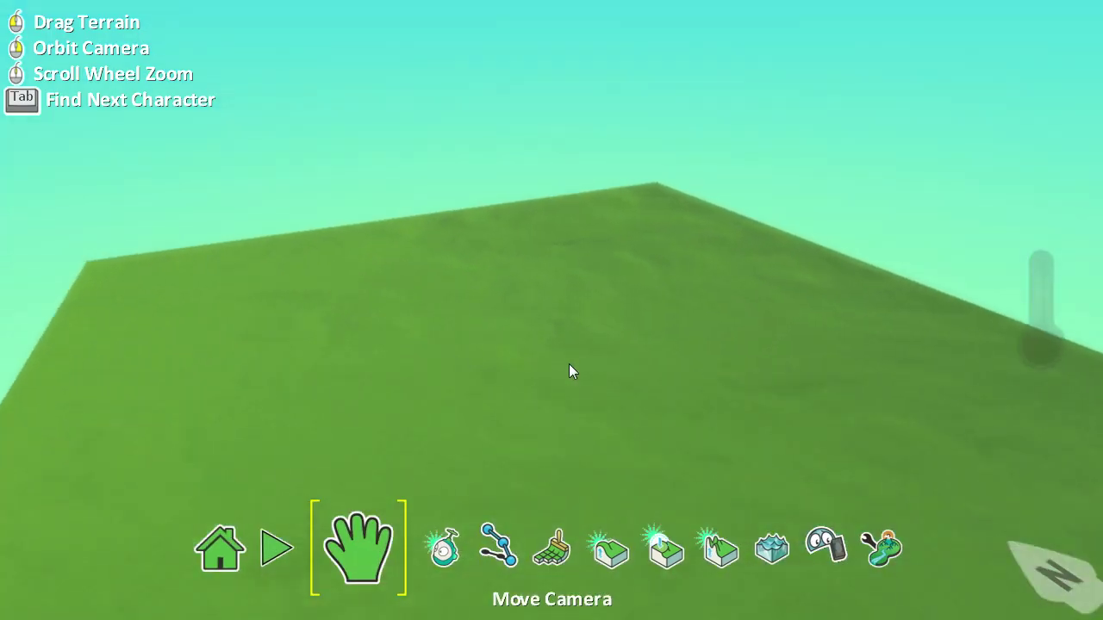
{"action": "scroll", "coordinate": [569, 363], "scroll_direction": "down", "scroll_amount": 5}
{"action": "scroll", "coordinate": [569, 371], "scroll_direction": "up", "scroll_amount": 4}
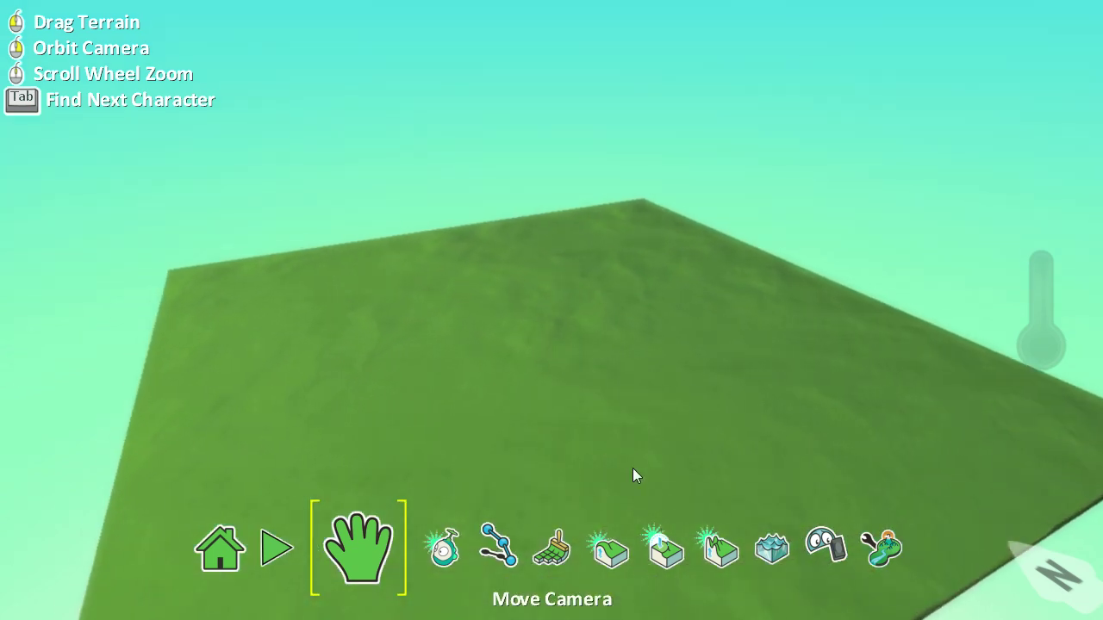
Step: Raise the flat terrain into stepped plateaus with the Up/Down tool
{"action": "left_click", "coordinate": [639, 555]}
{"action": "left_click_drag", "start_coordinate": [577, 214], "coordinate": [675, 187]}
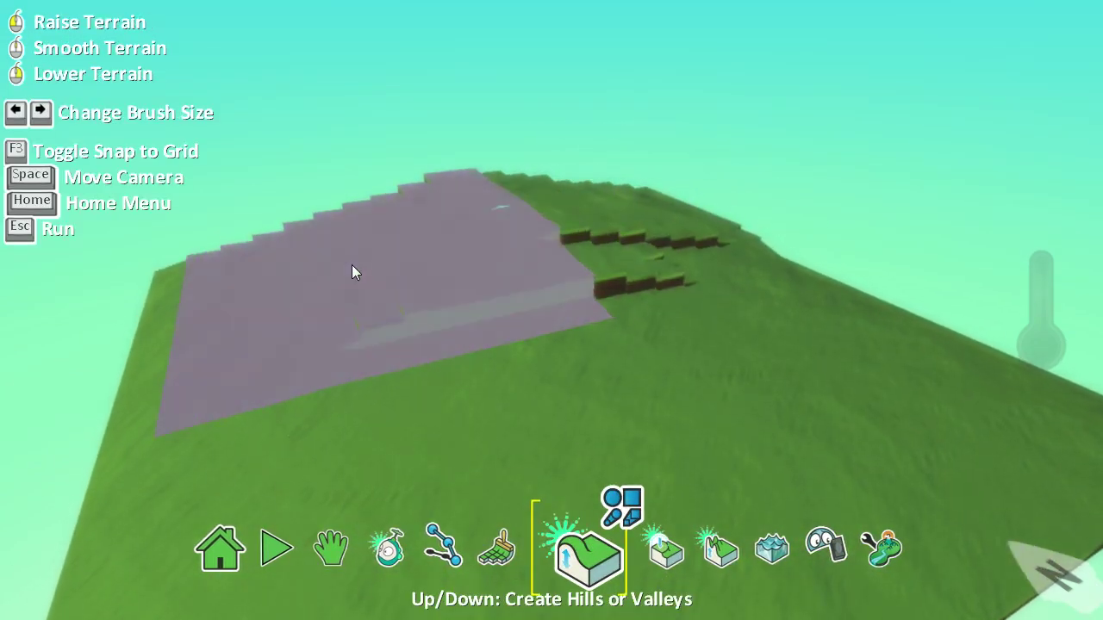
{"action": "scroll", "coordinate": [808, 408], "scroll_direction": "down", "scroll_amount": 5}
{"action": "scroll", "coordinate": [514, 387], "scroll_direction": "down", "scroll_amount": 4}
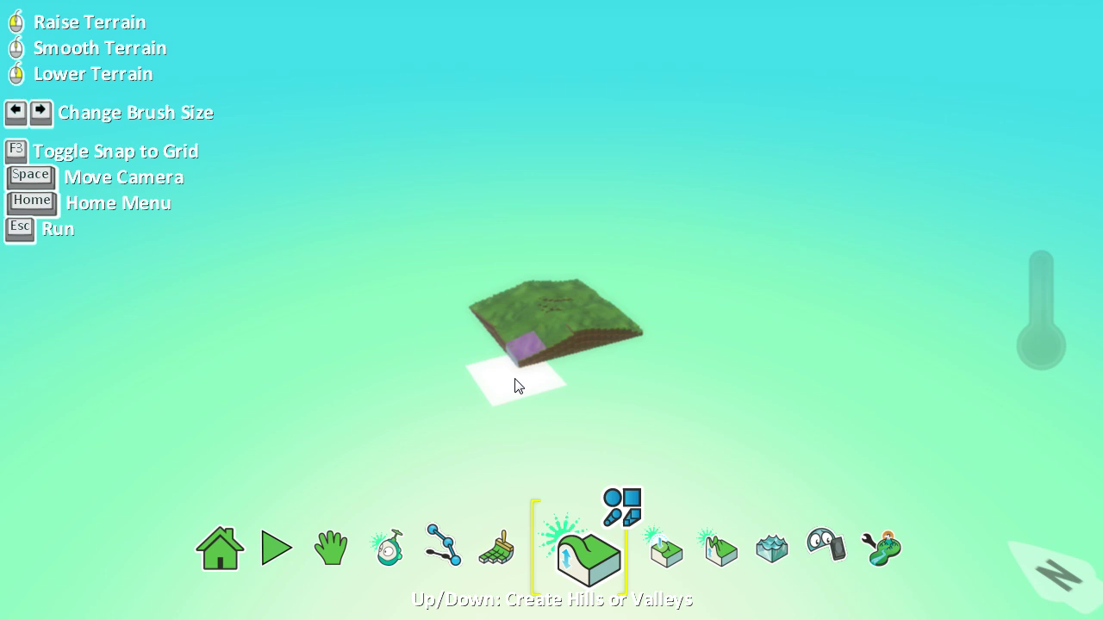
{"action": "left_click", "coordinate": [665, 556]}
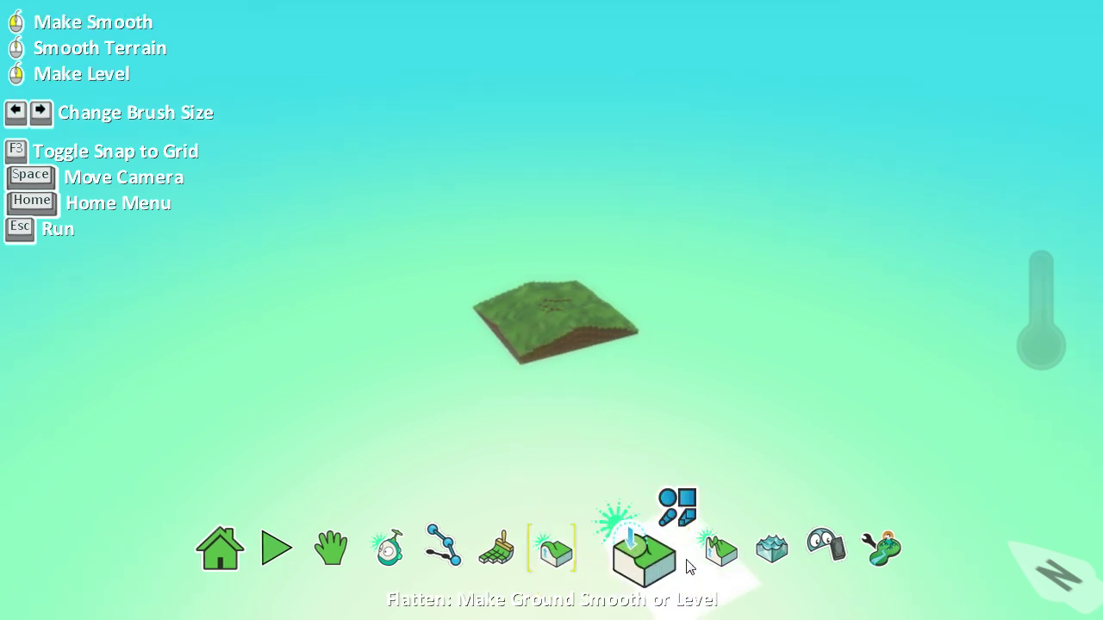
Step: Paint new ground with the Ground Brush to extend the island's left edge
{"action": "left_click", "coordinate": [500, 547]}
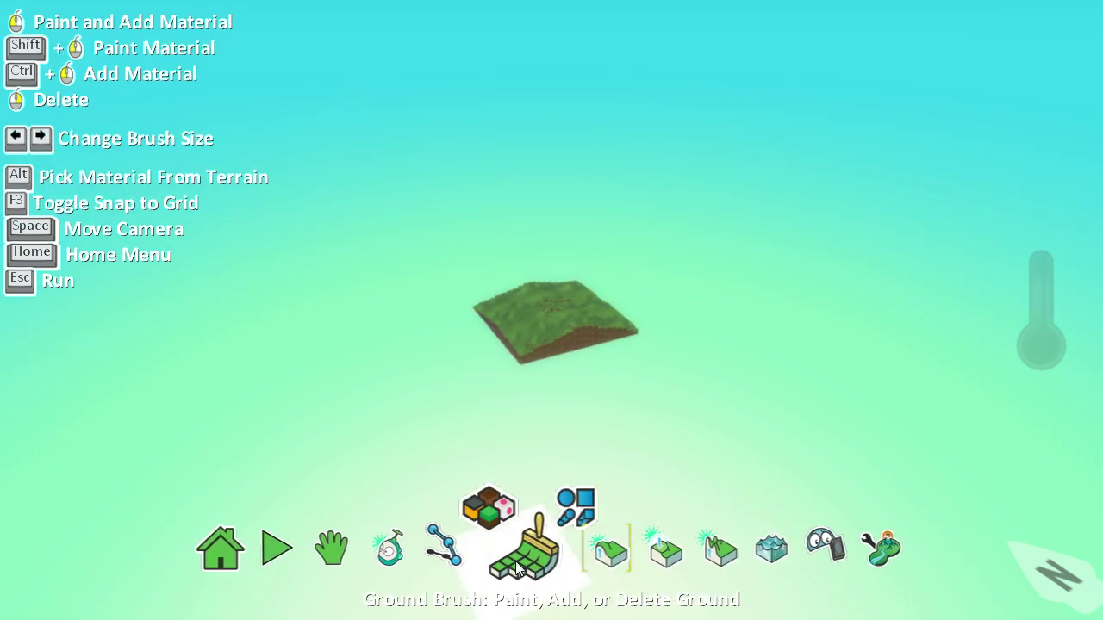
{"action": "left_click_drag", "start_coordinate": [515, 315], "coordinate": [485, 298]}
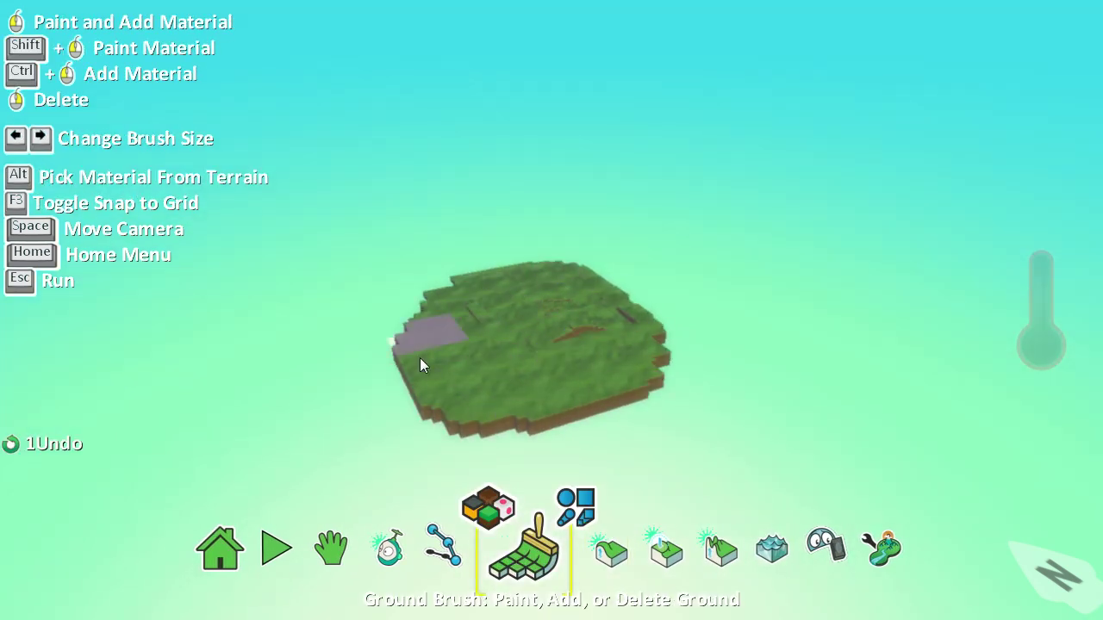
{"action": "left_click_drag", "start_coordinate": [419, 358], "coordinate": [557, 324]}
{"action": "scroll", "coordinate": [579, 357], "scroll_direction": "up", "scroll_amount": 5}
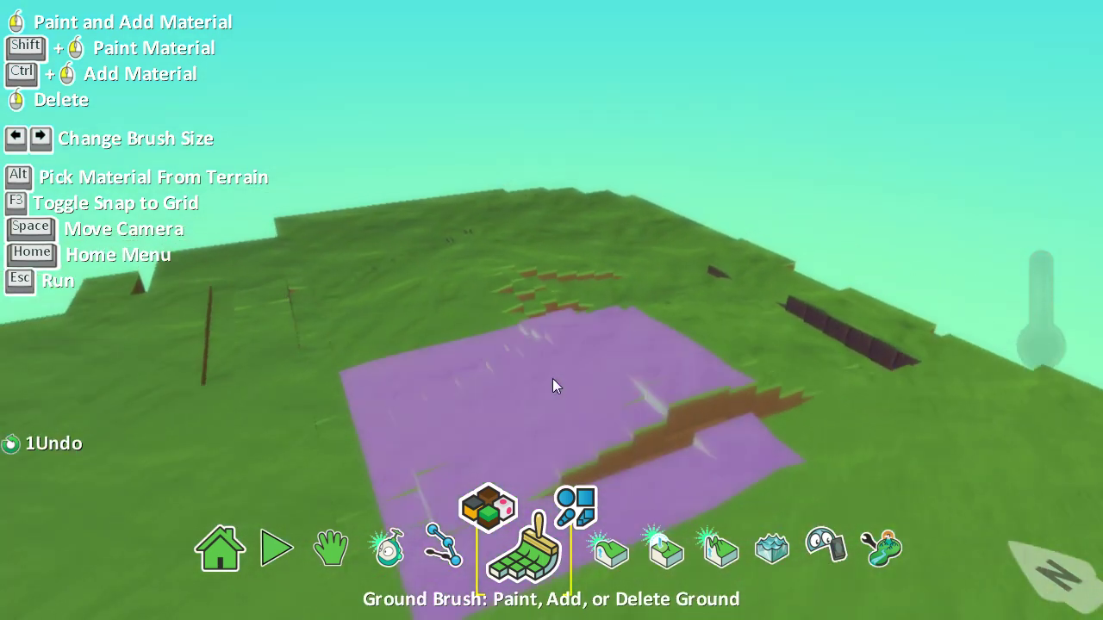
Step: Add a Kodu character onto the ground
{"action": "left_click", "coordinate": [388, 558]}
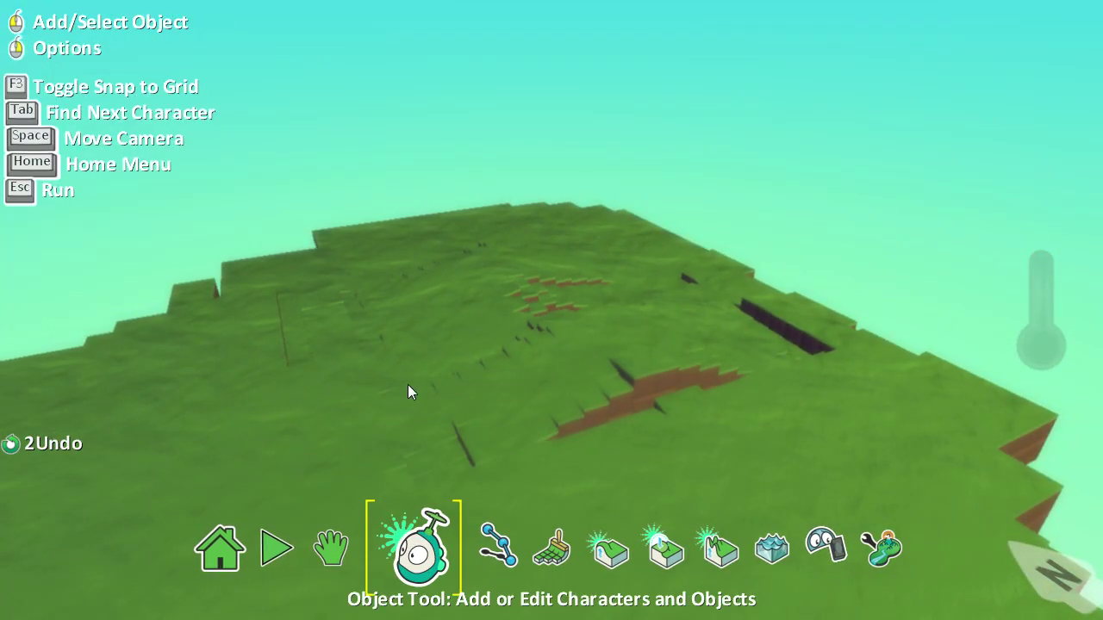
{"action": "right_click", "coordinate": [403, 379]}
{"action": "left_click", "coordinate": [517, 360]}
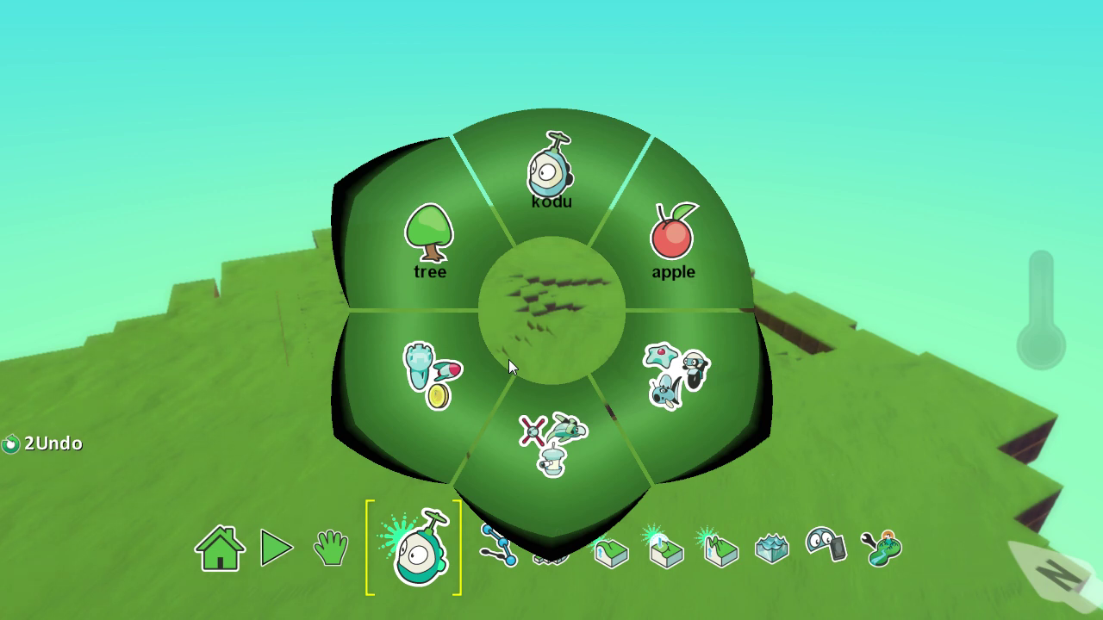
{"action": "left_click", "coordinate": [543, 211]}
Step: Program the Kodu: WHEN keyboard arrow keys, DO move
{"action": "right_click", "coordinate": [395, 291]}
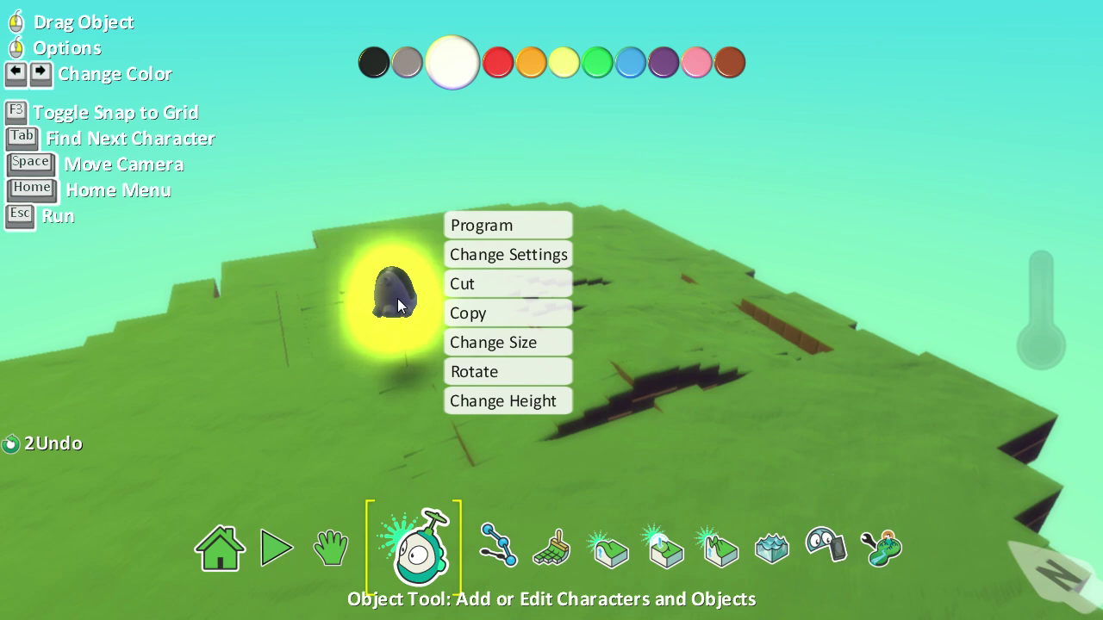
{"action": "left_click", "coordinate": [483, 225]}
{"action": "left_click", "coordinate": [342, 309]}
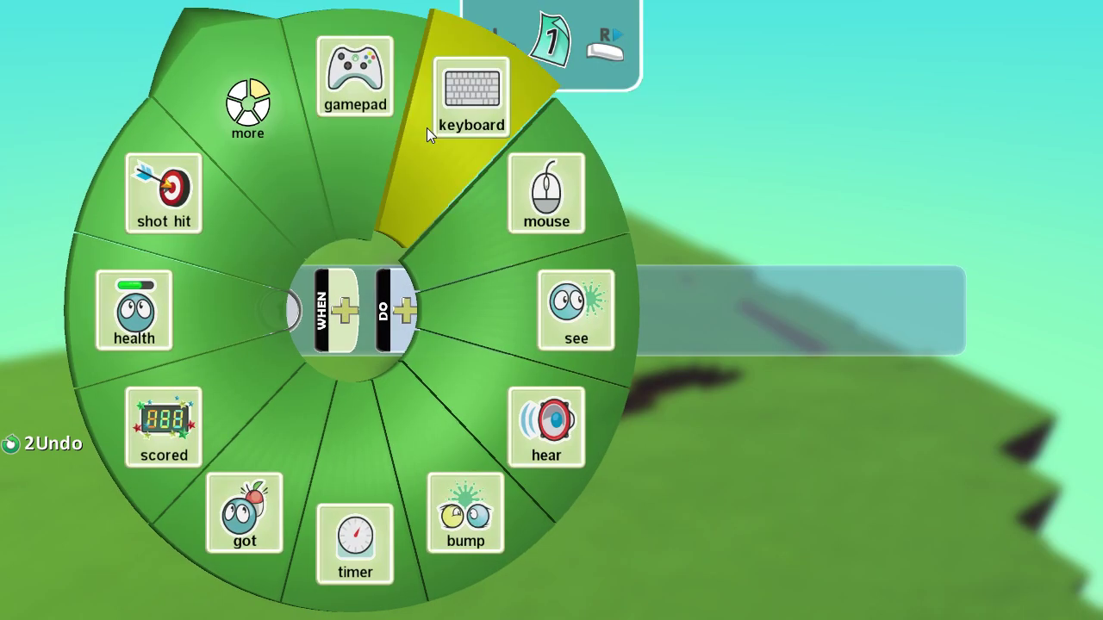
{"action": "left_click", "coordinate": [426, 127]}
{"action": "left_click", "coordinate": [423, 311]}
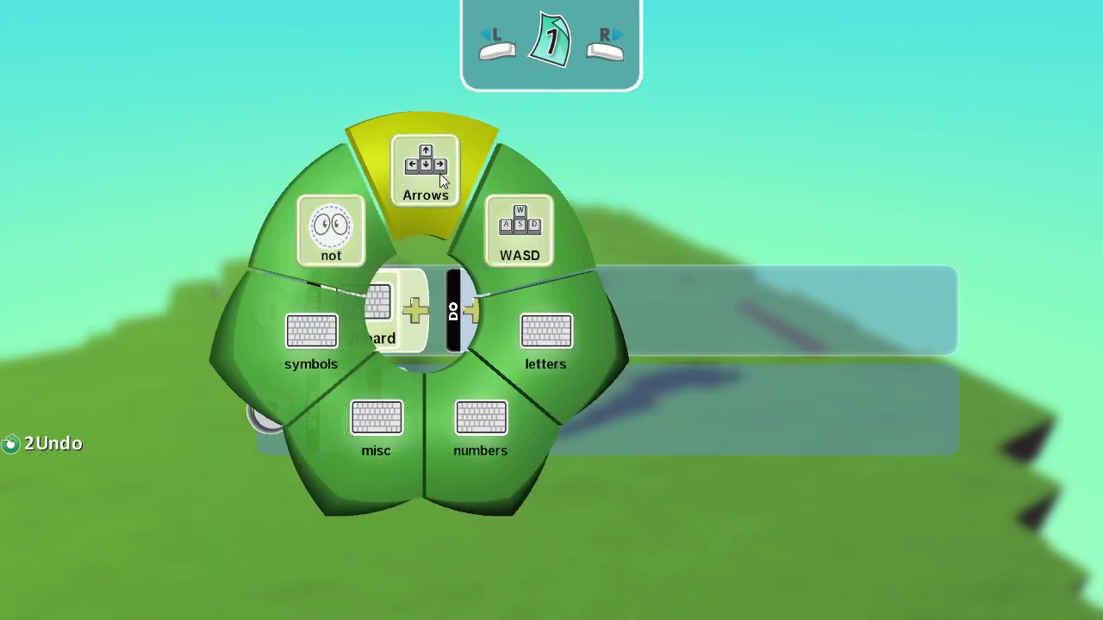
{"action": "left_click", "coordinate": [439, 174]}
{"action": "left_click", "coordinate": [561, 317]}
{"action": "left_click", "coordinate": [592, 146]}
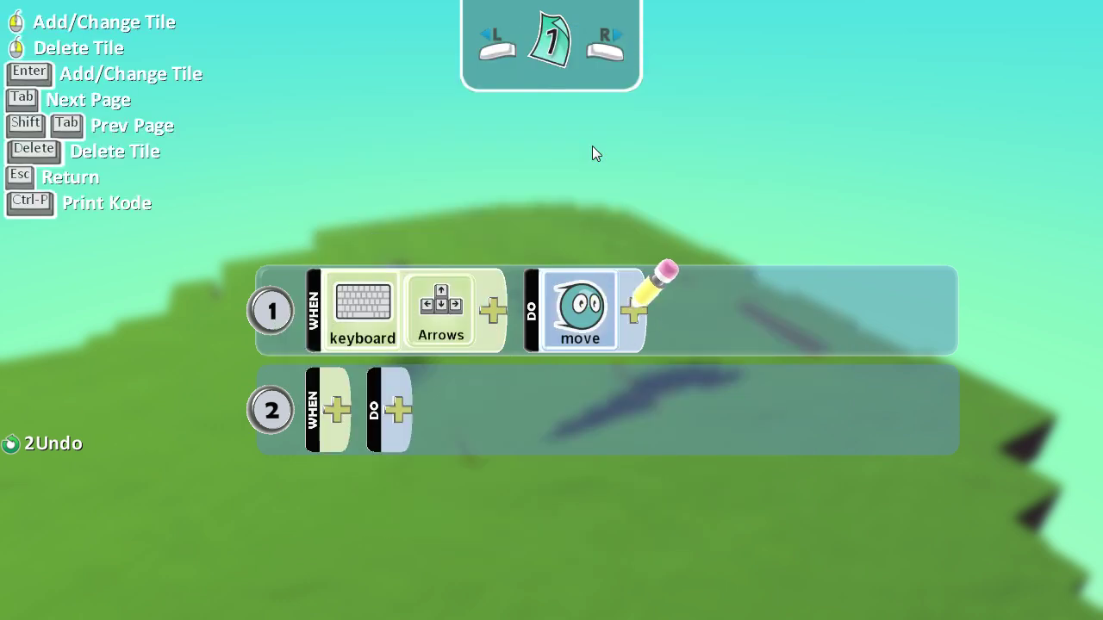
{"action": "key", "text": "Escape"}
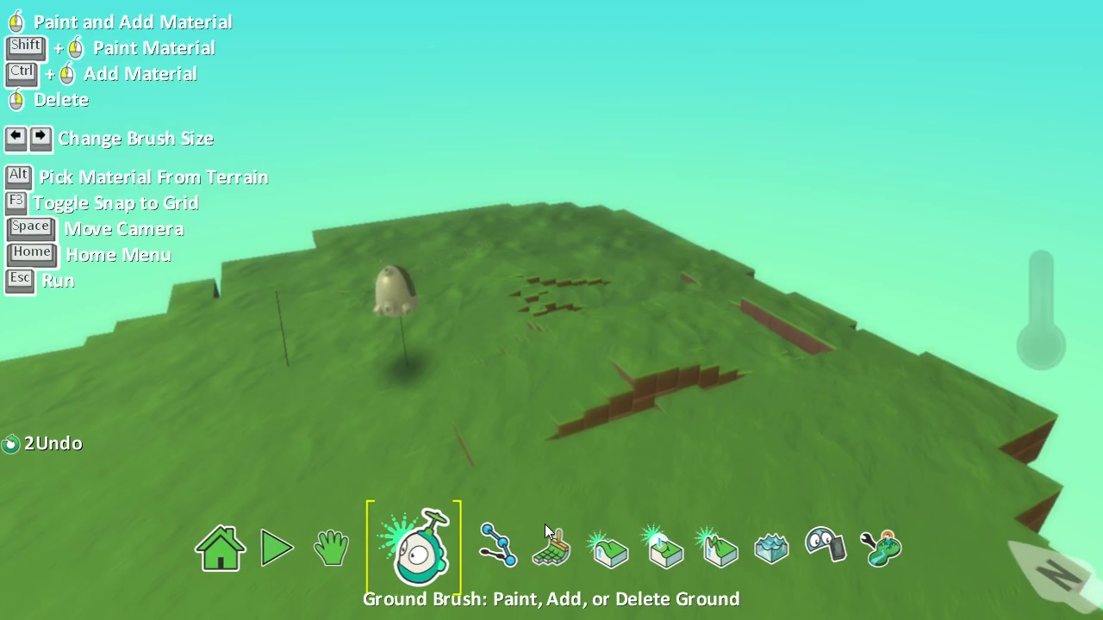
Step: Set the Kodu's speed multipliers to 5.0, forward acceleration to 10.0, turning acceleration to 5.0
{"action": "right_click", "coordinate": [393, 309]}
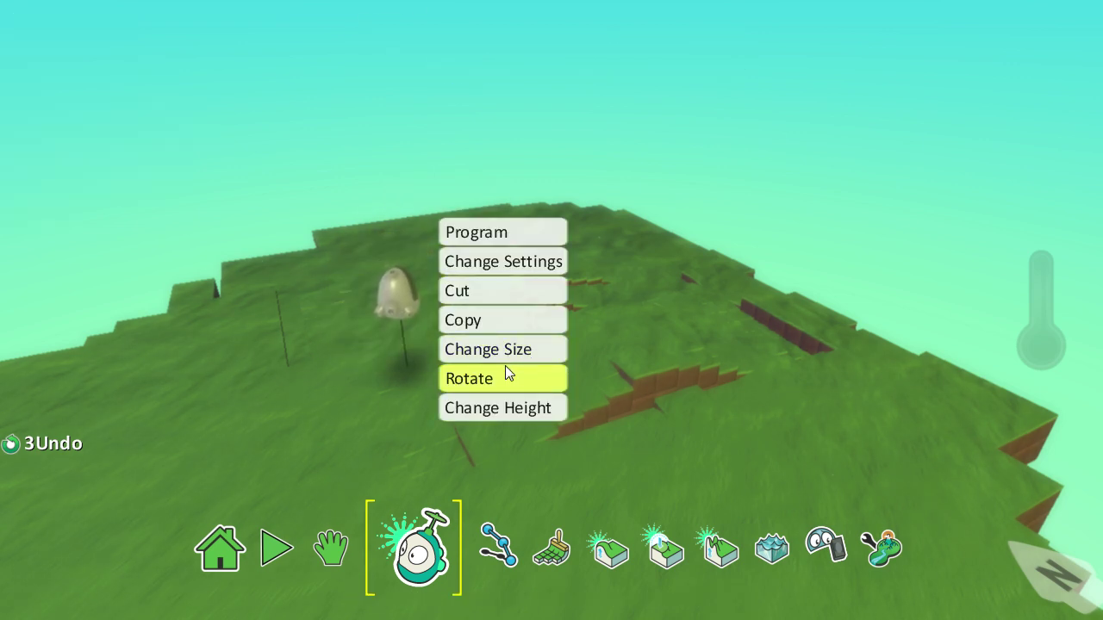
{"action": "left_click", "coordinate": [483, 263]}
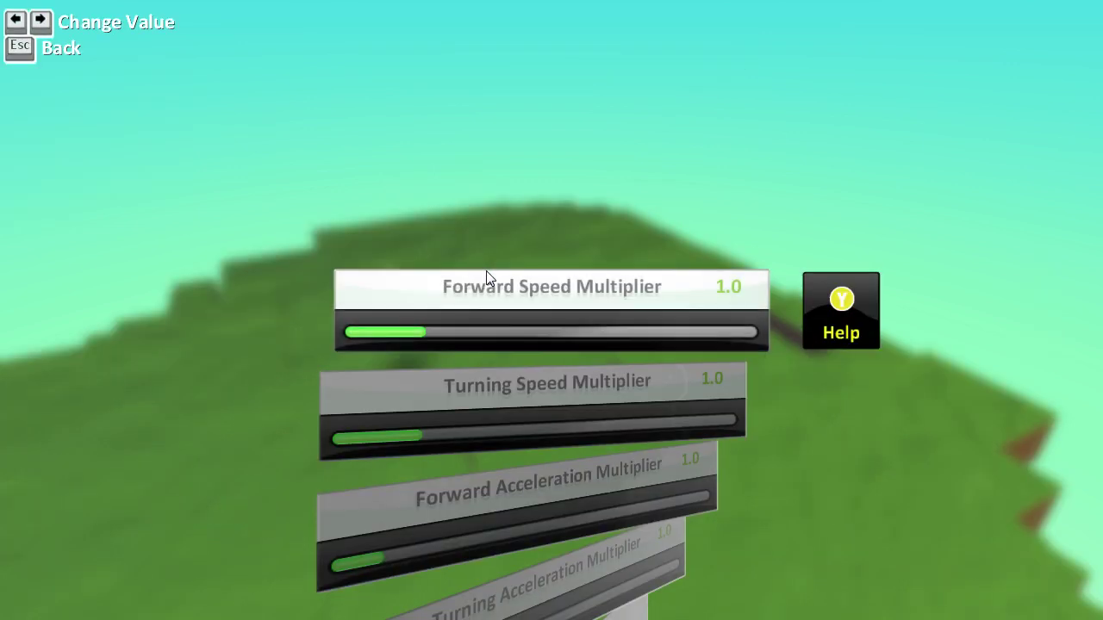
{"action": "left_click_drag", "start_coordinate": [629, 335], "coordinate": [748, 332]}
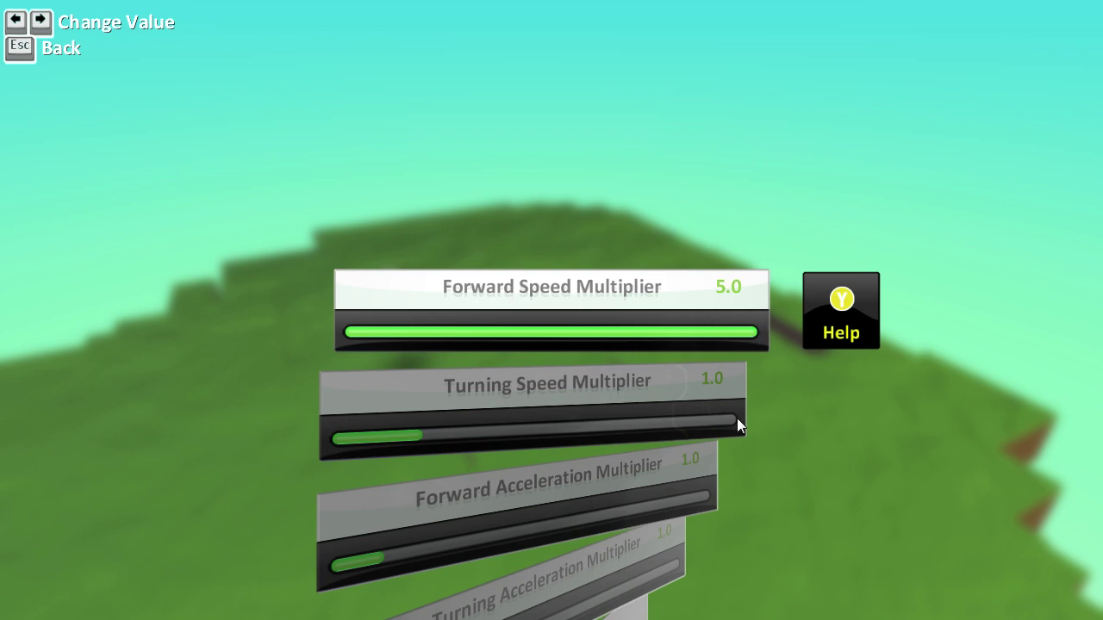
{"action": "left_click", "coordinate": [736, 418]}
{"action": "left_click", "coordinate": [754, 332]}
{"action": "left_click", "coordinate": [740, 409]}
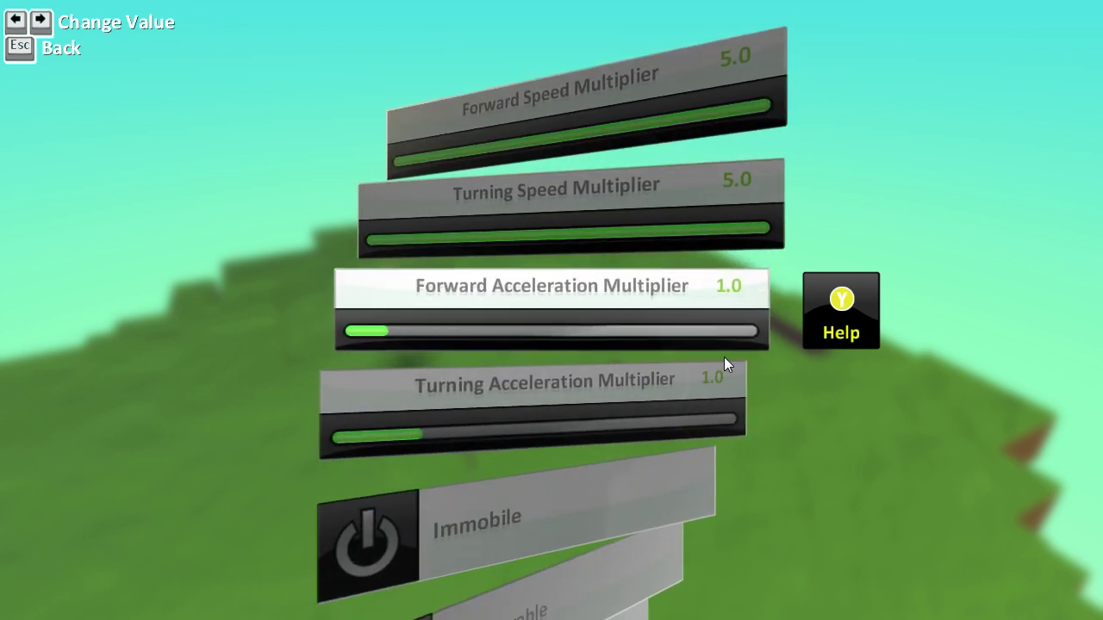
{"action": "left_click", "coordinate": [743, 327]}
{"action": "left_click", "coordinate": [732, 423]}
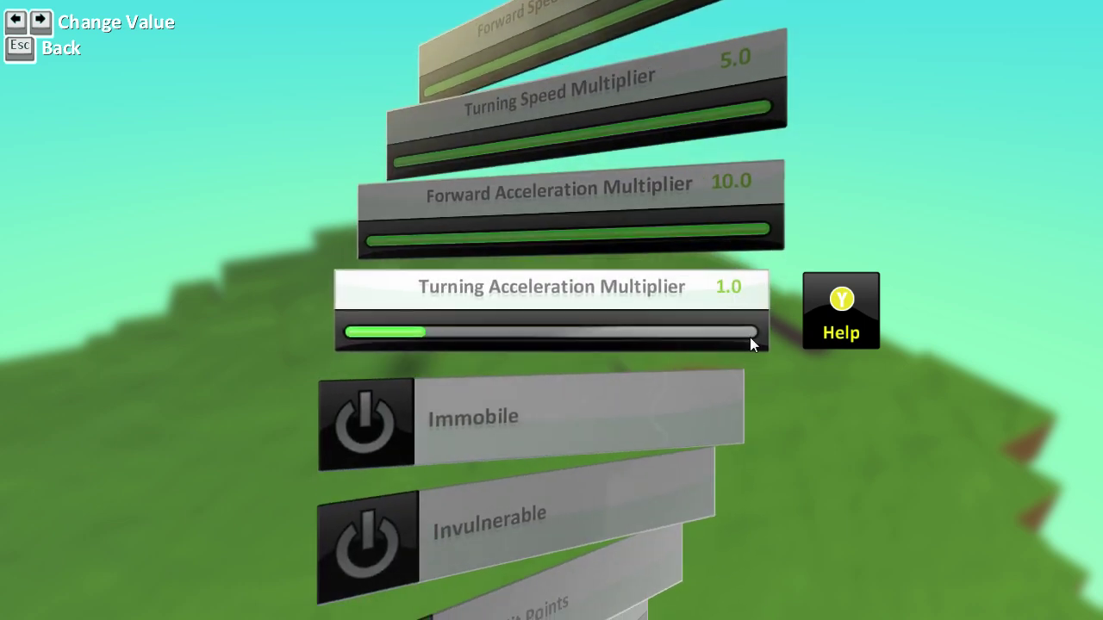
{"action": "left_click", "coordinate": [750, 339]}
{"action": "key", "text": "Escape"}
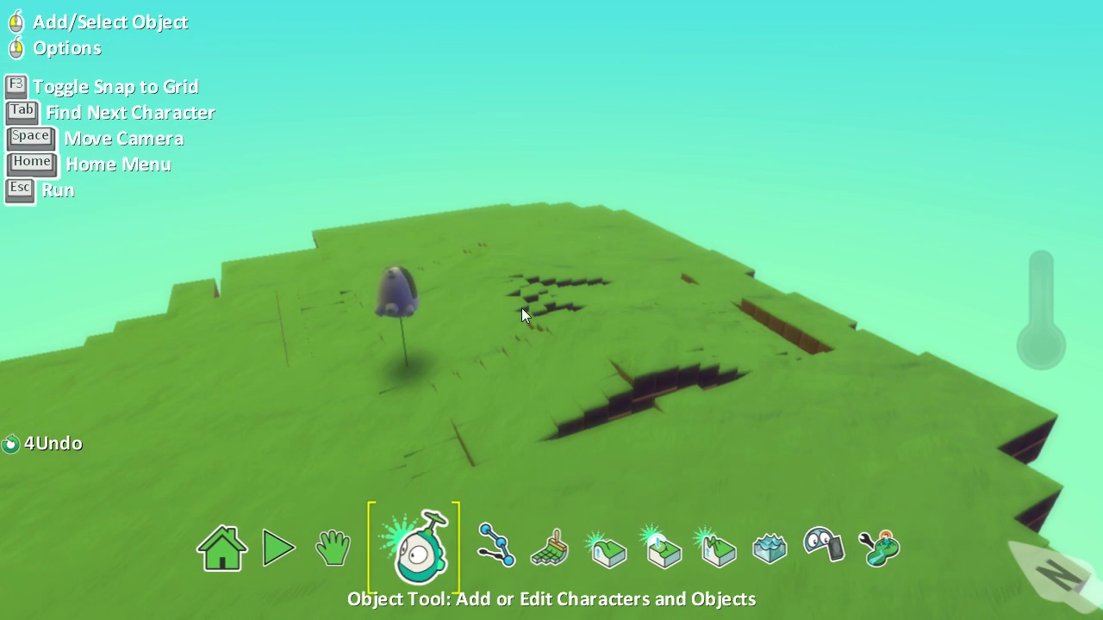
Step: Place a tree on the island
{"action": "right_click", "coordinate": [565, 276]}
{"action": "left_click", "coordinate": [604, 286]}
{"action": "left_click", "coordinate": [443, 246]}
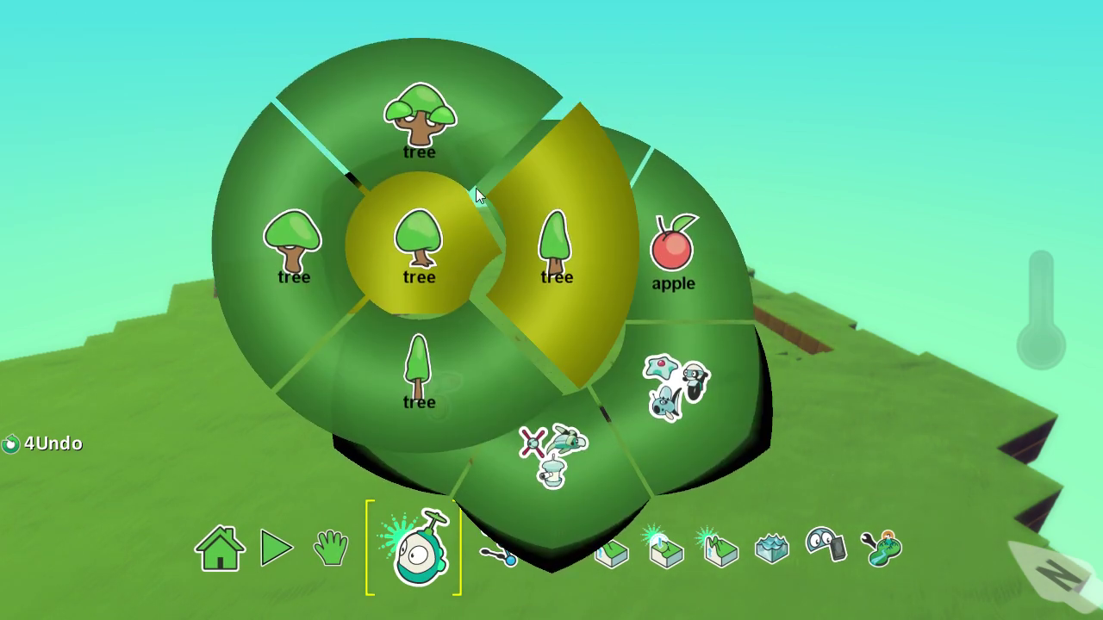
{"action": "left_click", "coordinate": [421, 110]}
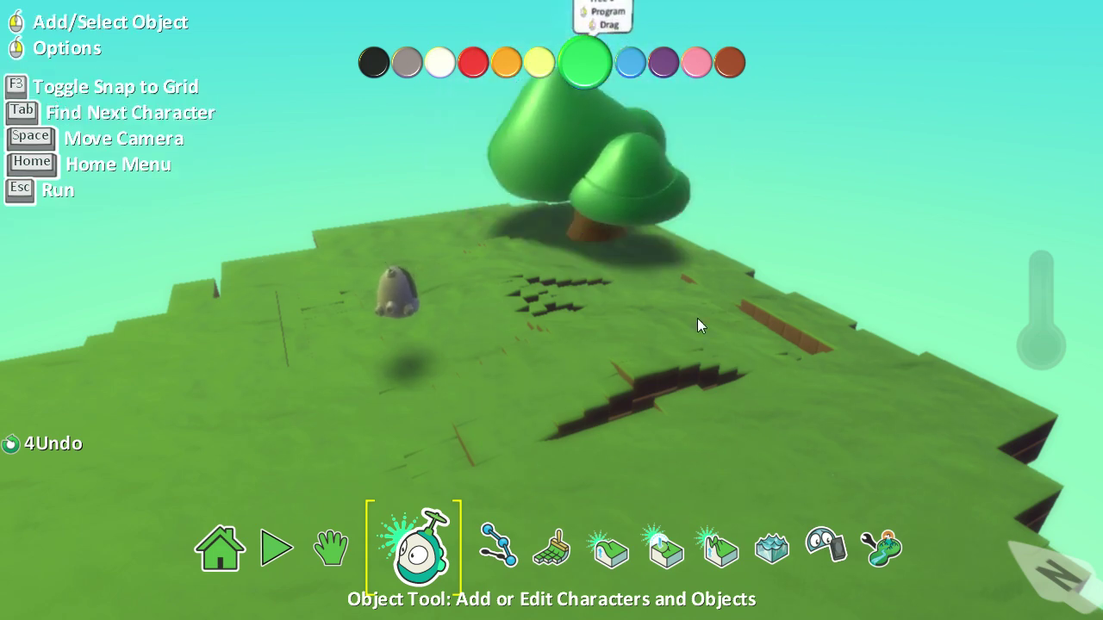
Step: Add a tall pointed tree at the island's right edge
{"action": "right_click", "coordinate": [788, 367]}
{"action": "left_click", "coordinate": [871, 392]}
{"action": "left_click", "coordinate": [441, 255]}
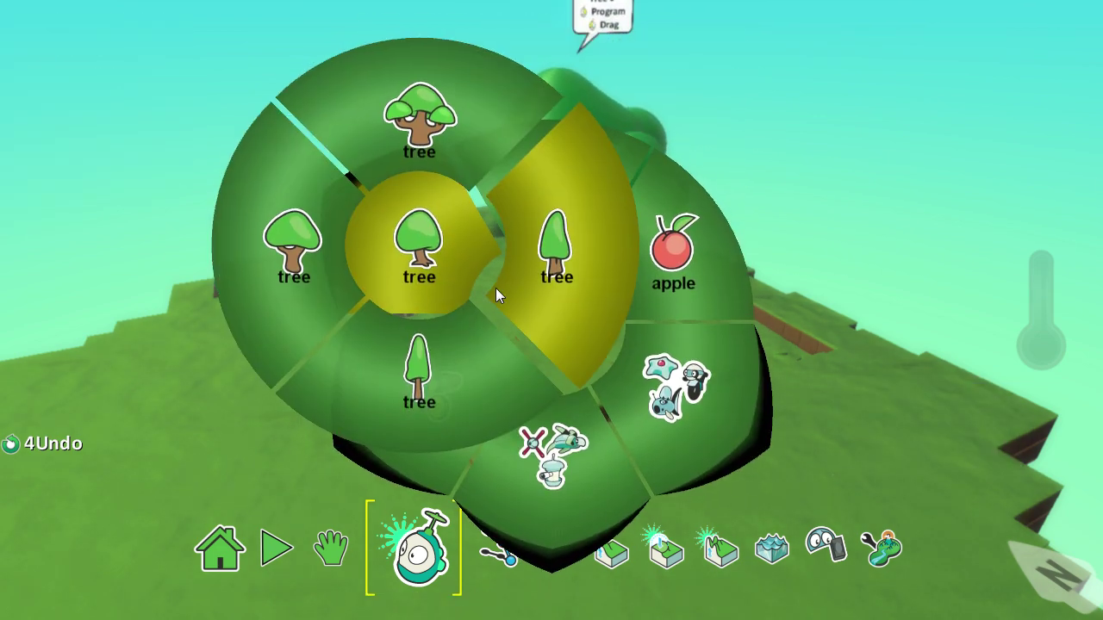
{"action": "left_click", "coordinate": [494, 293]}
{"action": "mouse_move", "coordinate": [867, 382]}
{"action": "left_mouse_down"}
{"action": "mouse_move", "coordinate": [950, 360]}
{"action": "mouse_move", "coordinate": [891, 347]}
{"action": "left_mouse_up"}
{"action": "scroll", "coordinate": [890, 347], "scroll_direction": "down", "scroll_amount": 3}
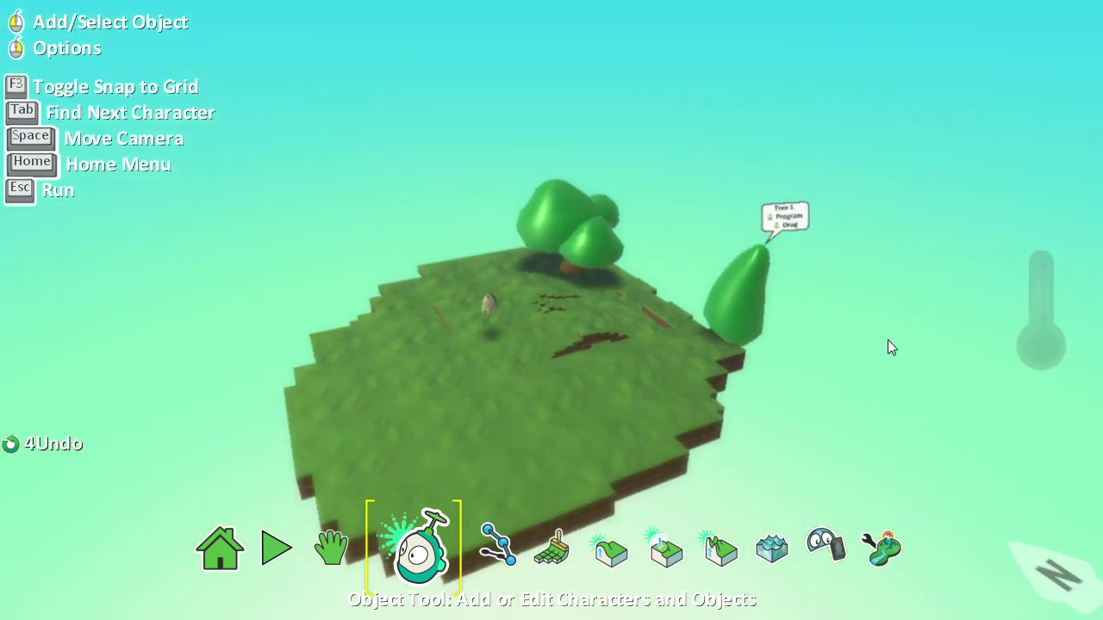
{"action": "scroll", "coordinate": [490, 391], "scroll_direction": "up", "scroll_amount": 3}
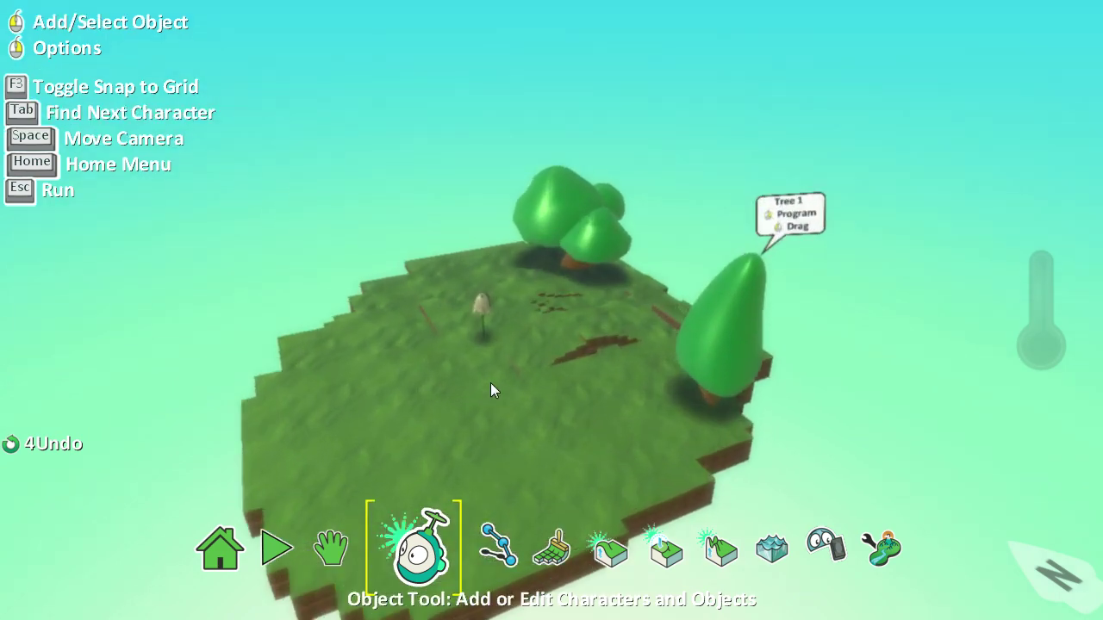
Step: Add a broad bushy tree on the island's left side
{"action": "right_click", "coordinate": [490, 391]}
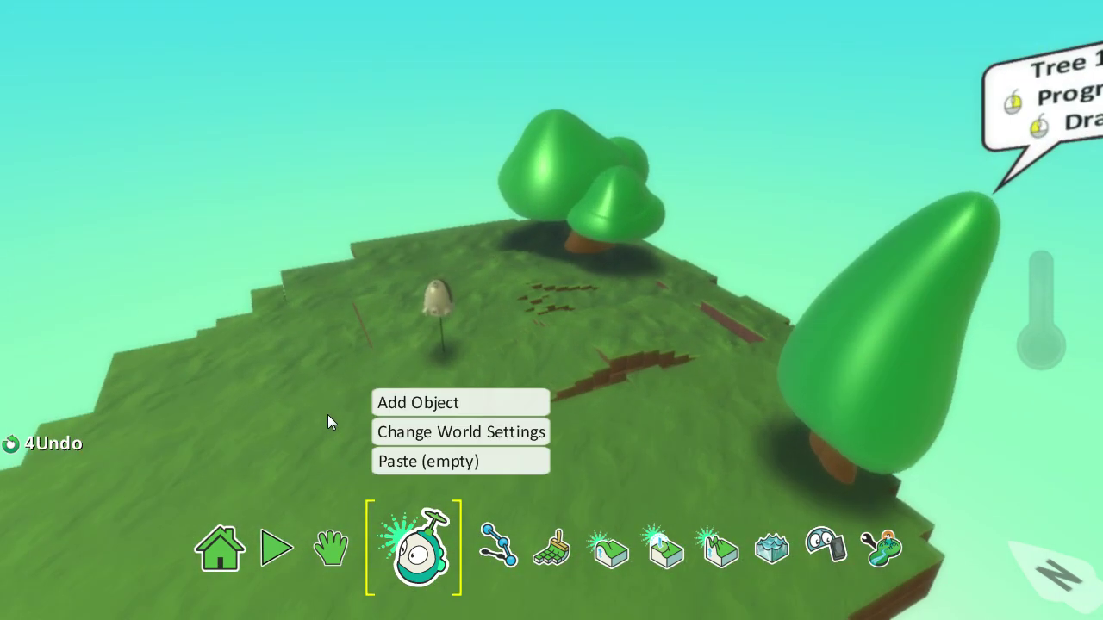
{"action": "left_click", "coordinate": [406, 401]}
{"action": "left_click", "coordinate": [428, 239]}
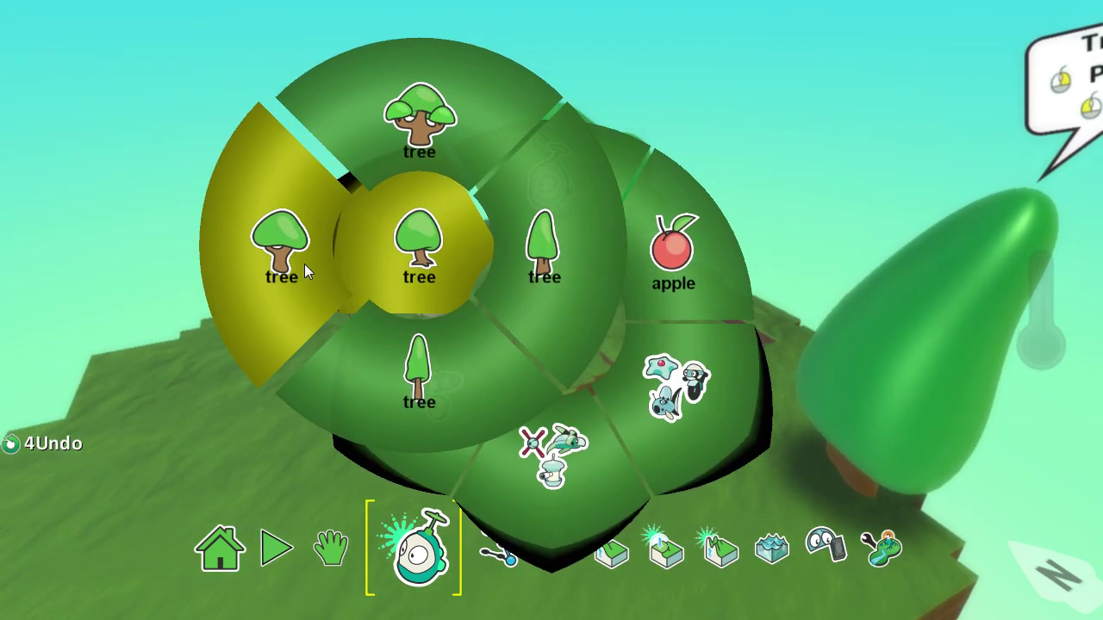
{"action": "left_click", "coordinate": [298, 254]}
{"action": "left_click_drag", "start_coordinate": [240, 252], "coordinate": [218, 367]}
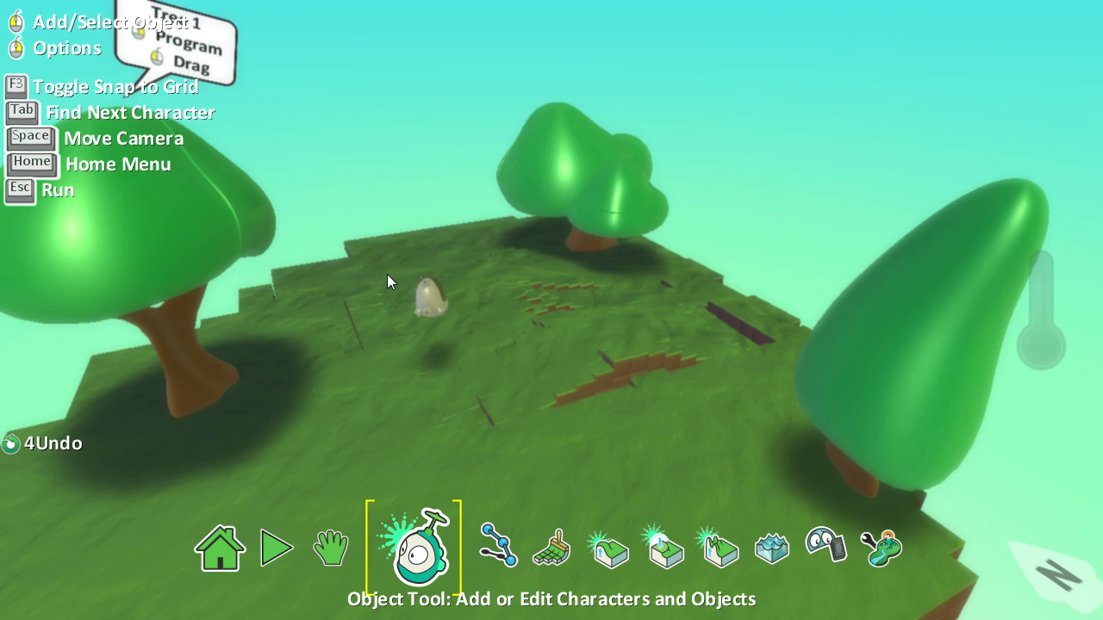
Step: In World Settings, cycle the sky styles and settle on Sky 21, the pink gradient
{"action": "left_click", "coordinate": [867, 565]}
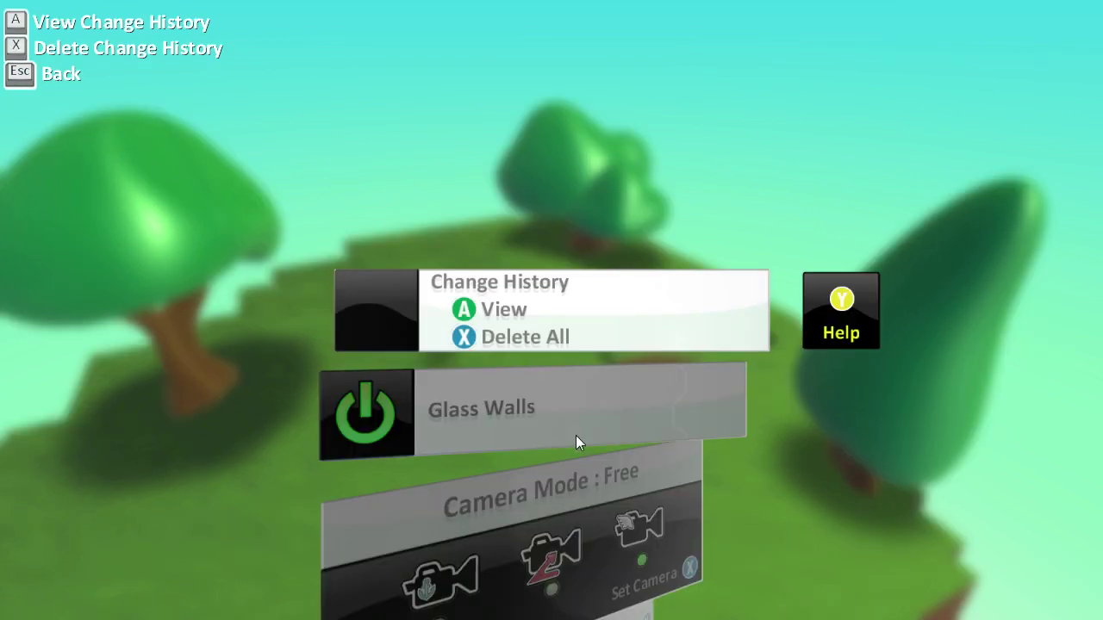
{"action": "scroll", "coordinate": [576, 436], "scroll_direction": "down", "scroll_amount": 2}
{"action": "scroll", "coordinate": [576, 436], "scroll_direction": "down", "scroll_amount": 3}
{"action": "scroll", "coordinate": [577, 436], "scroll_direction": "down", "scroll_amount": 4}
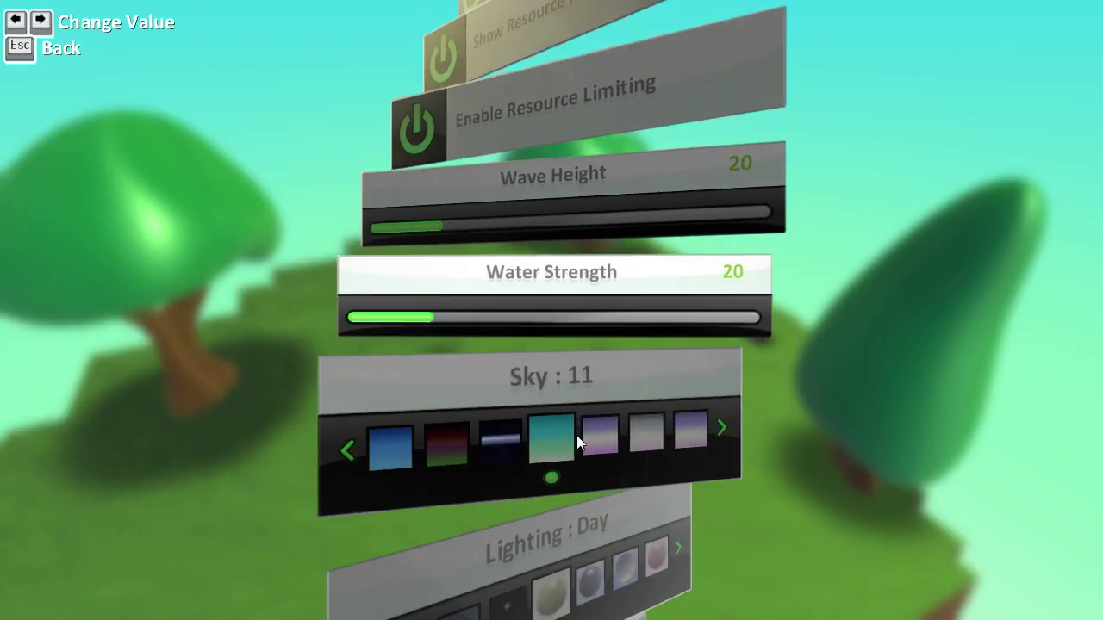
{"action": "scroll", "coordinate": [560, 422], "scroll_direction": "down", "scroll_amount": 1}
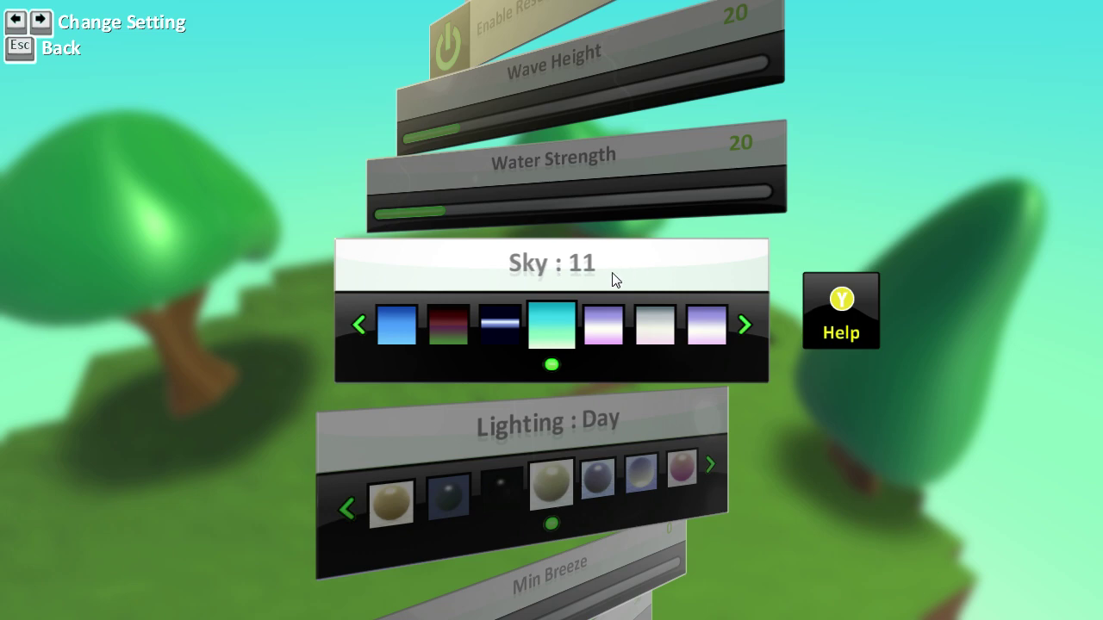
{"action": "left_click", "coordinate": [457, 336]}
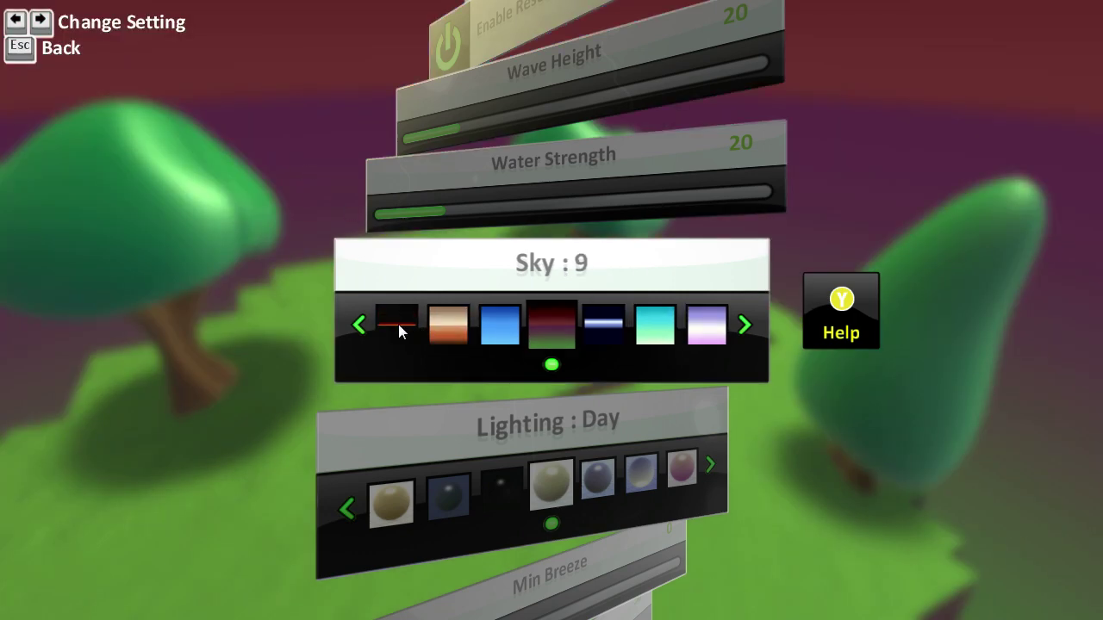
{"action": "left_click", "coordinate": [398, 324]}
{"action": "left_click", "coordinate": [490, 346]}
{"action": "left_click", "coordinate": [513, 329]}
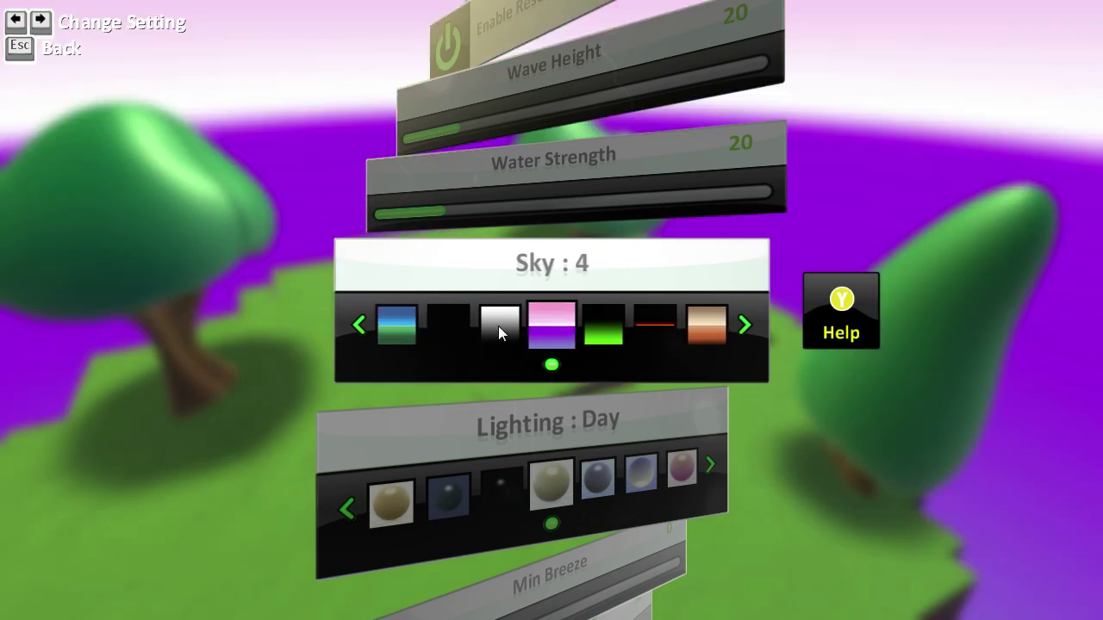
{"action": "left_click", "coordinate": [509, 316]}
{"action": "left_click", "coordinate": [460, 329]}
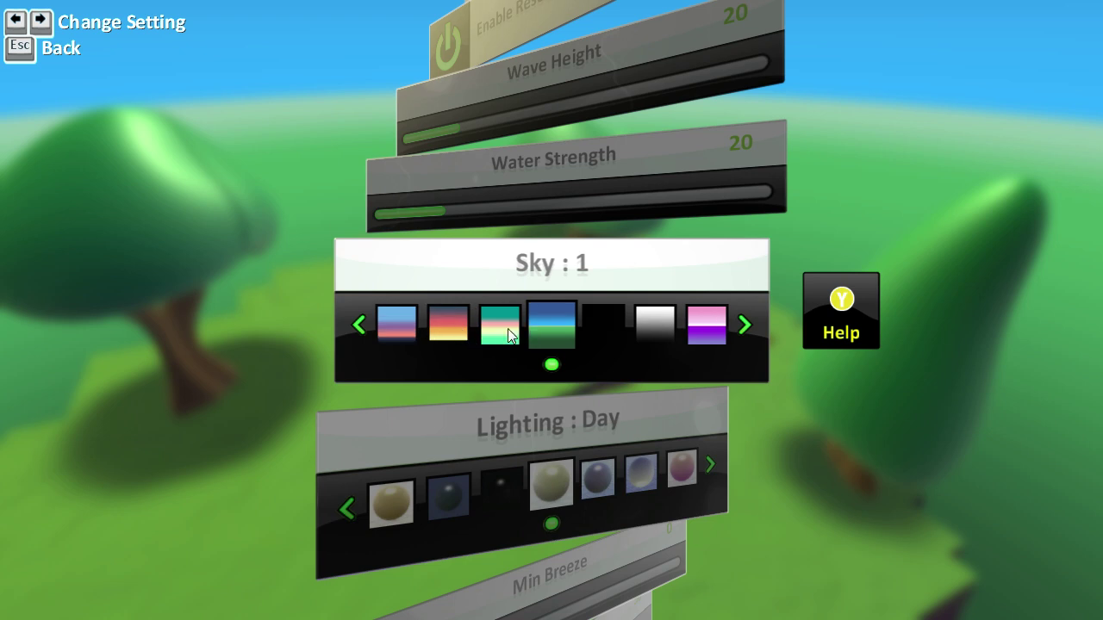
{"action": "left_click", "coordinate": [509, 336]}
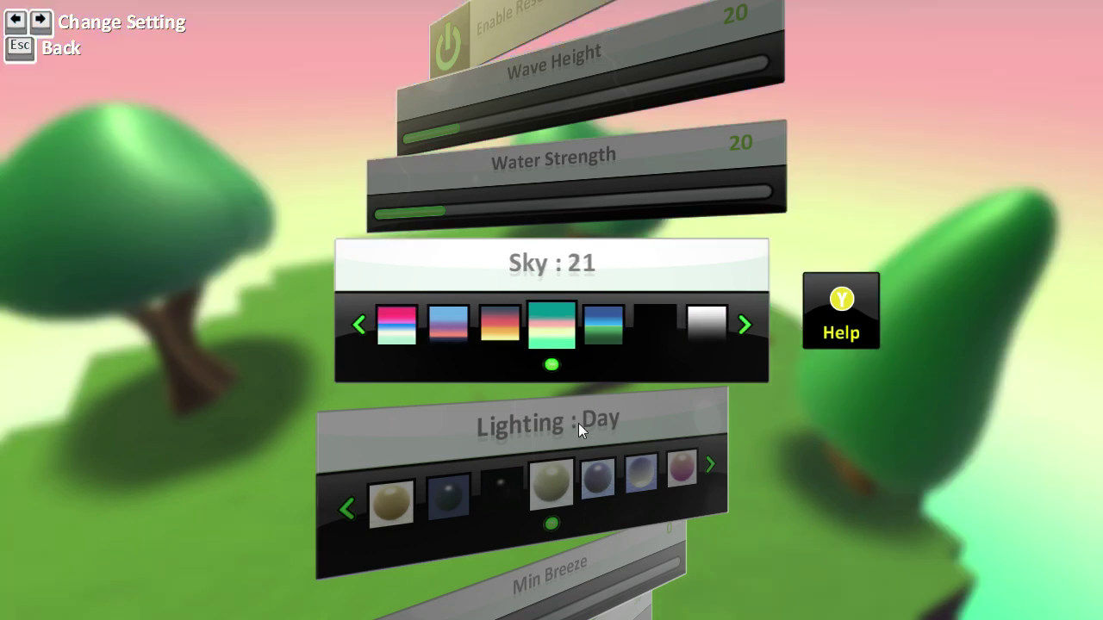
Step: Set the lighting to Dream and exit World Settings
{"action": "left_click", "coordinate": [543, 431]}
{"action": "left_click", "coordinate": [603, 331]}
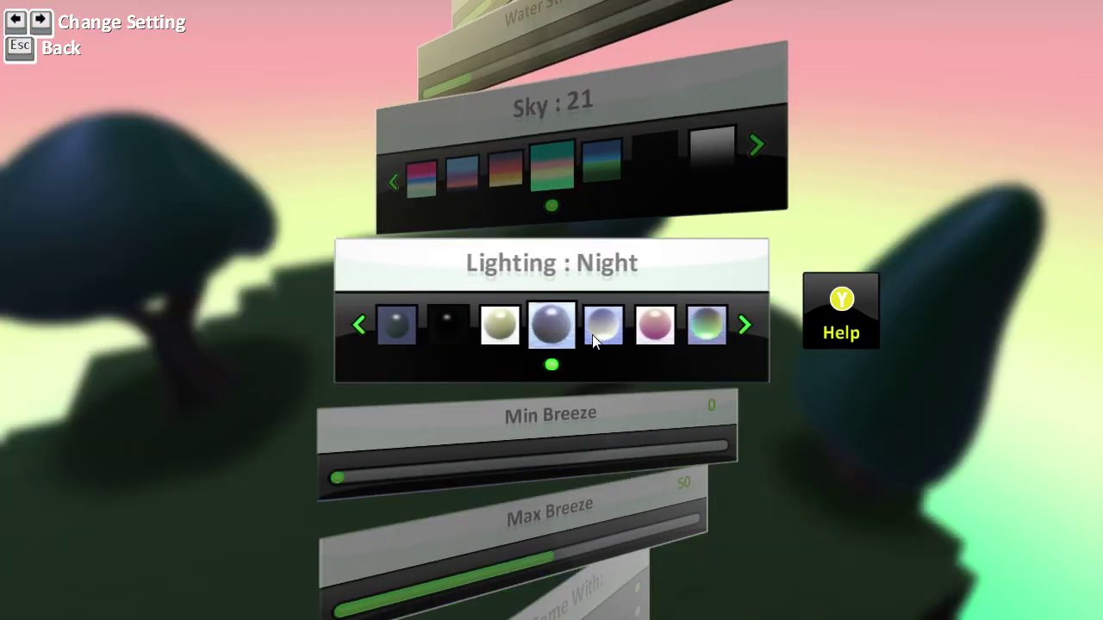
{"action": "left_click", "coordinate": [519, 336]}
{"action": "left_click", "coordinate": [613, 333]}
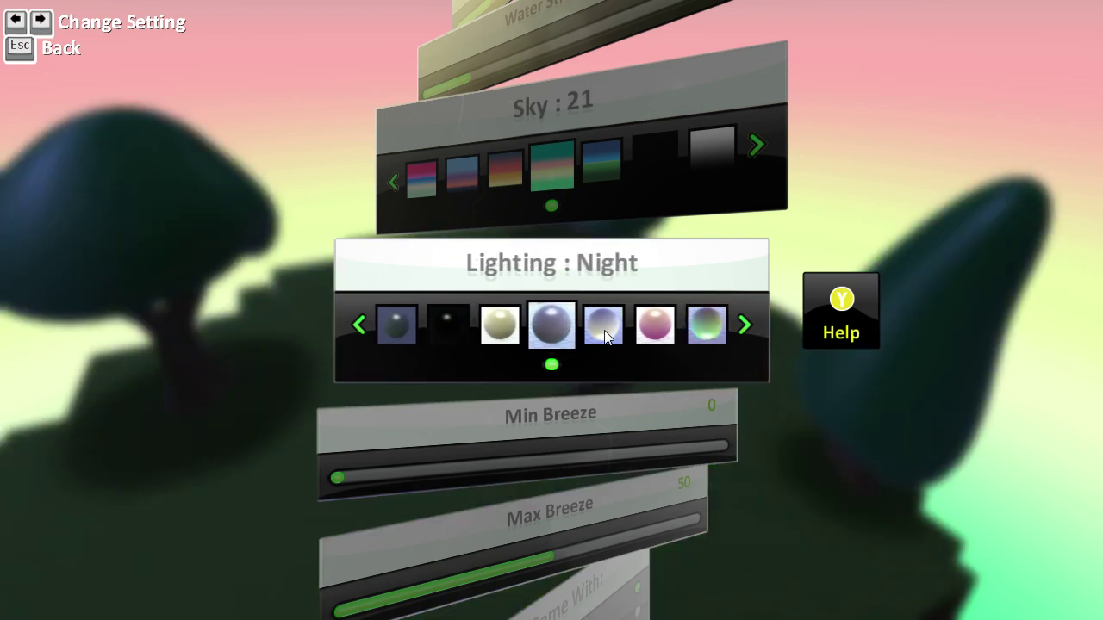
{"action": "left_click", "coordinate": [606, 336]}
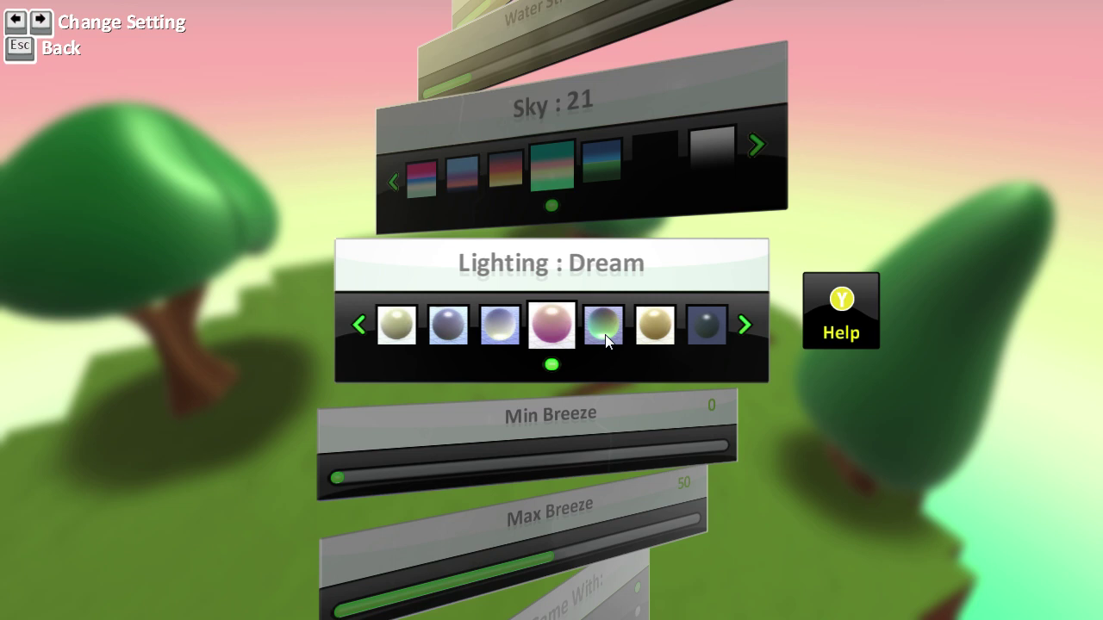
{"action": "key", "text": "Escape"}
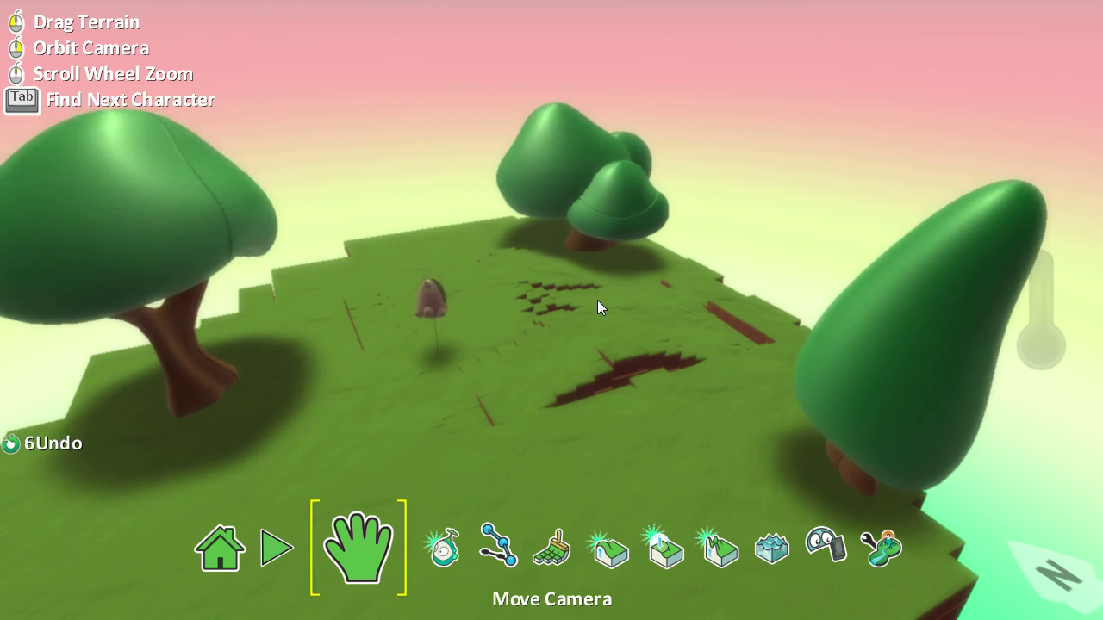
Step: Bring up the Home Menu from the toolbar house icon
{"action": "left_click", "coordinate": [238, 552]}
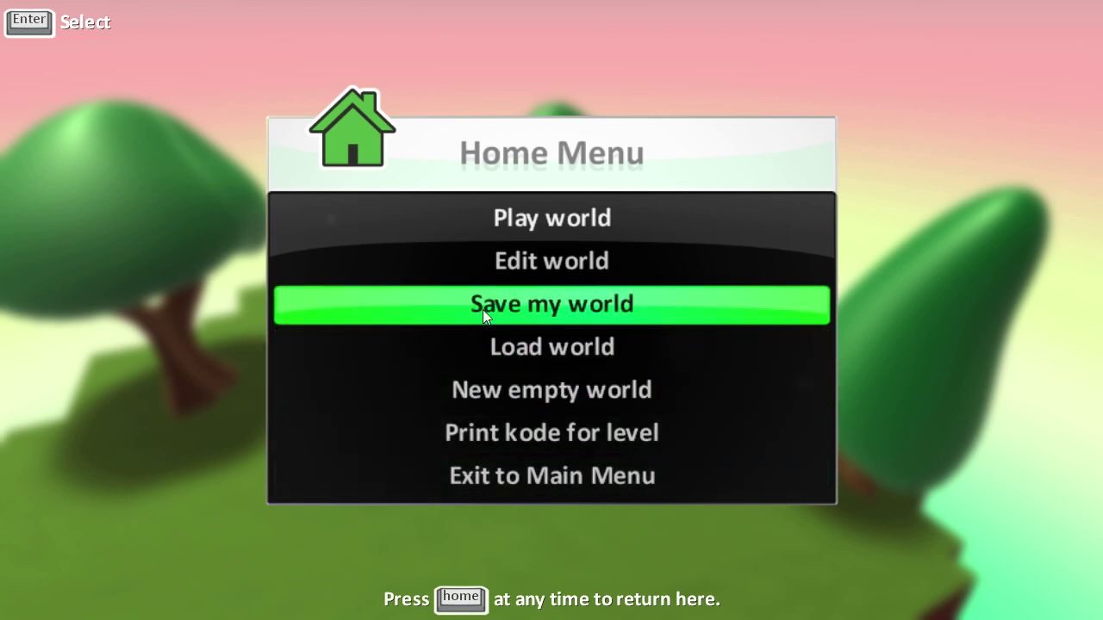
Step: Save the world as 'Mr Marriott's Dream World'
{"action": "left_click", "coordinate": [484, 309]}
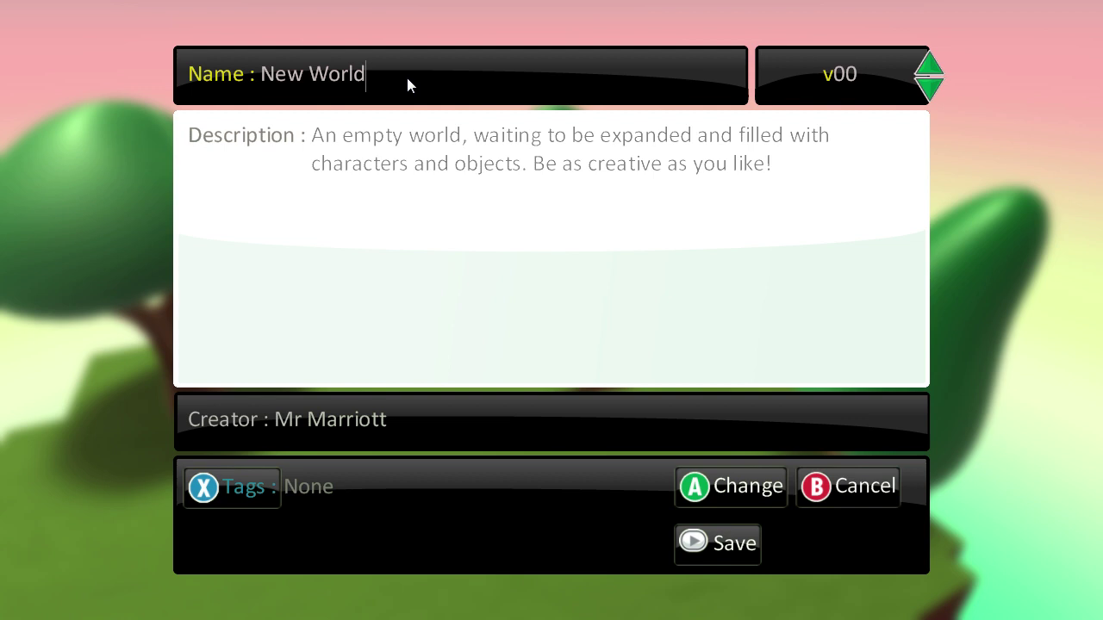
{"action": "key", "text": "BackSpace"}
{"action": "key", "text": "BackSpace"}
{"action": "key", "text": "BackSpace"}
{"action": "key", "text": "BackSpace"}
{"action": "key", "text": "BackSpace"}
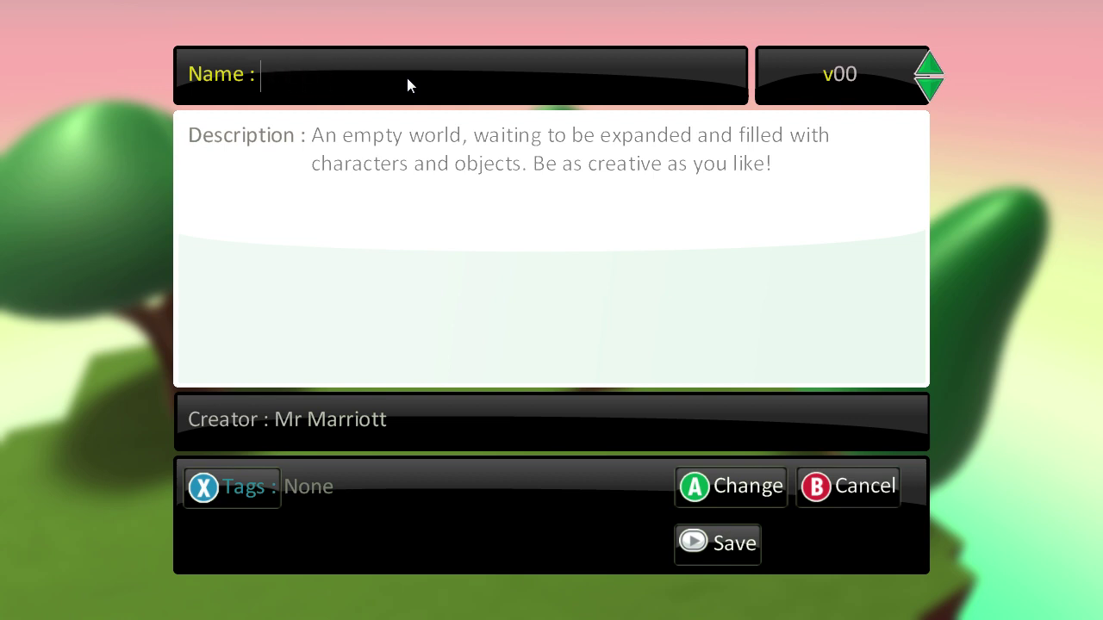
{"action": "type", "text": "Mr Marriott's Dre"}
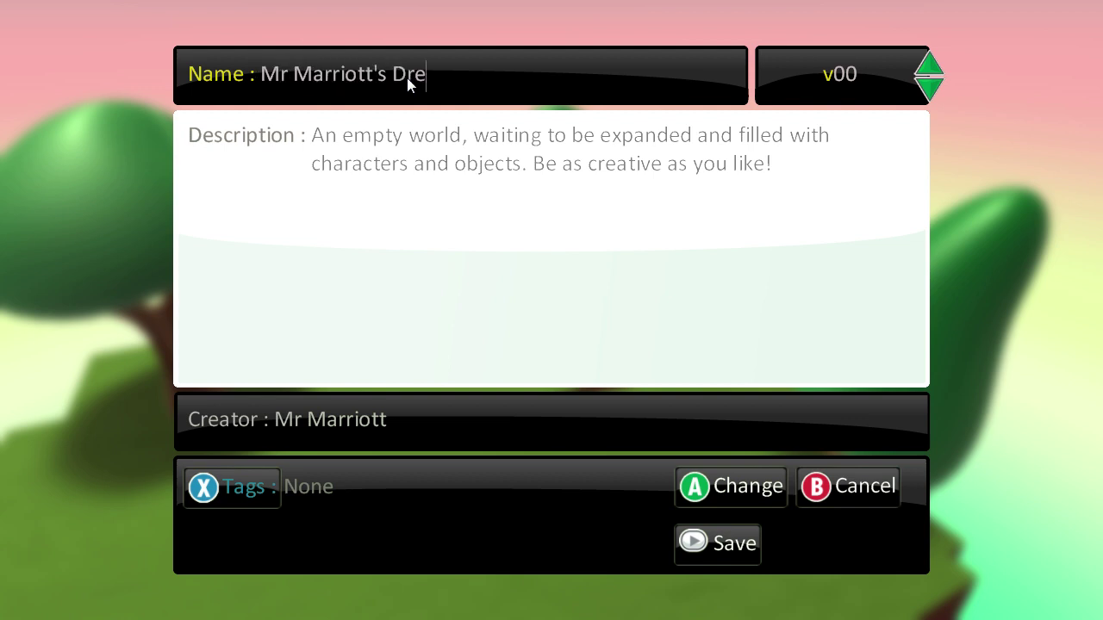
{"action": "type", "text": "am World"}
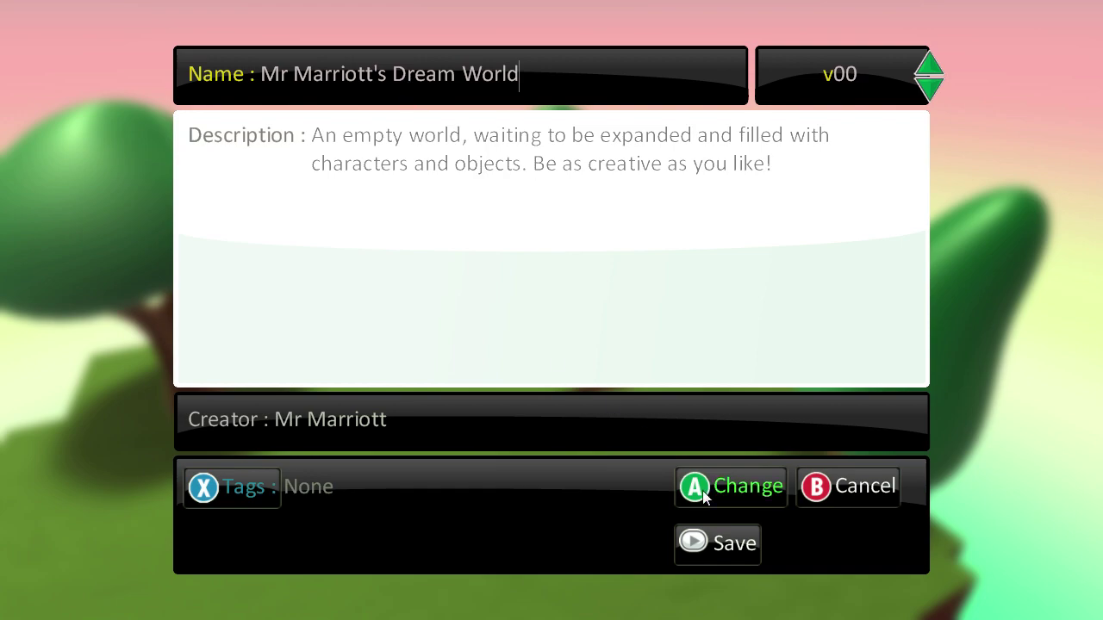
{"action": "left_click", "coordinate": [734, 544]}
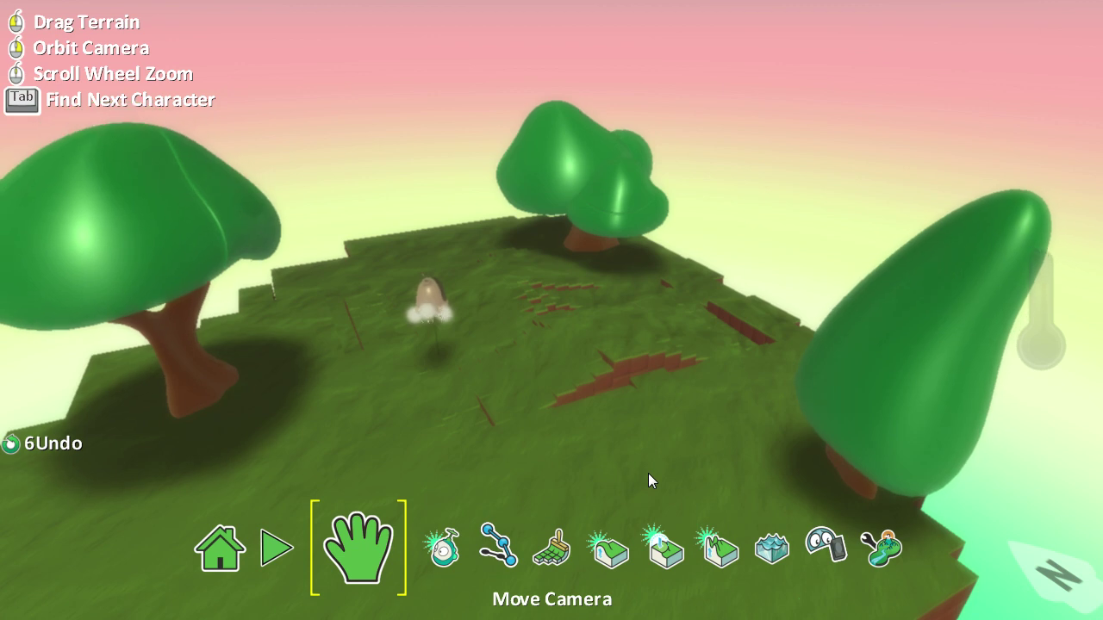
Step: Open the Local worlds browser via Home > Load world
{"action": "left_click", "coordinate": [226, 551]}
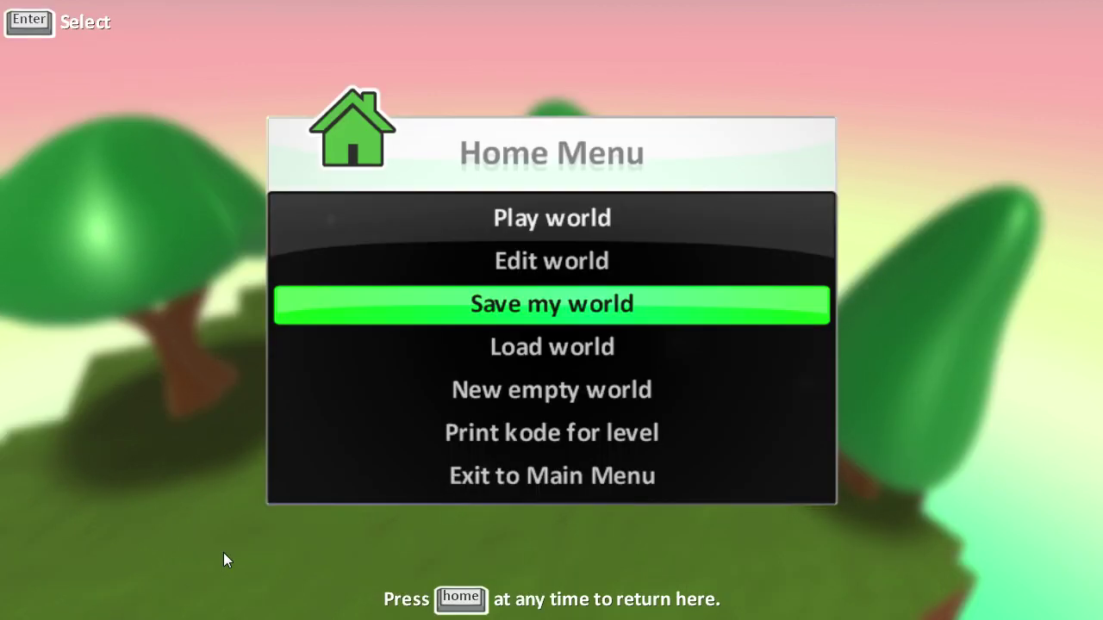
{"action": "left_click", "coordinate": [533, 350]}
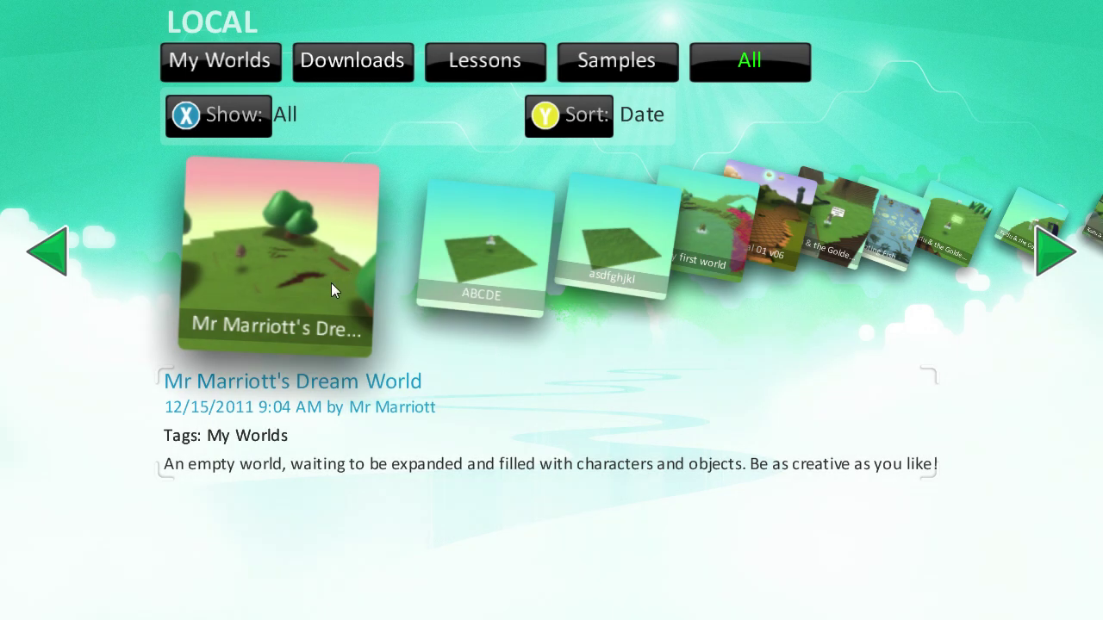
Step: Browse to the neighbouring world, return, and bring up the Dream World's play/export/share actions
{"action": "left_click", "coordinate": [467, 270]}
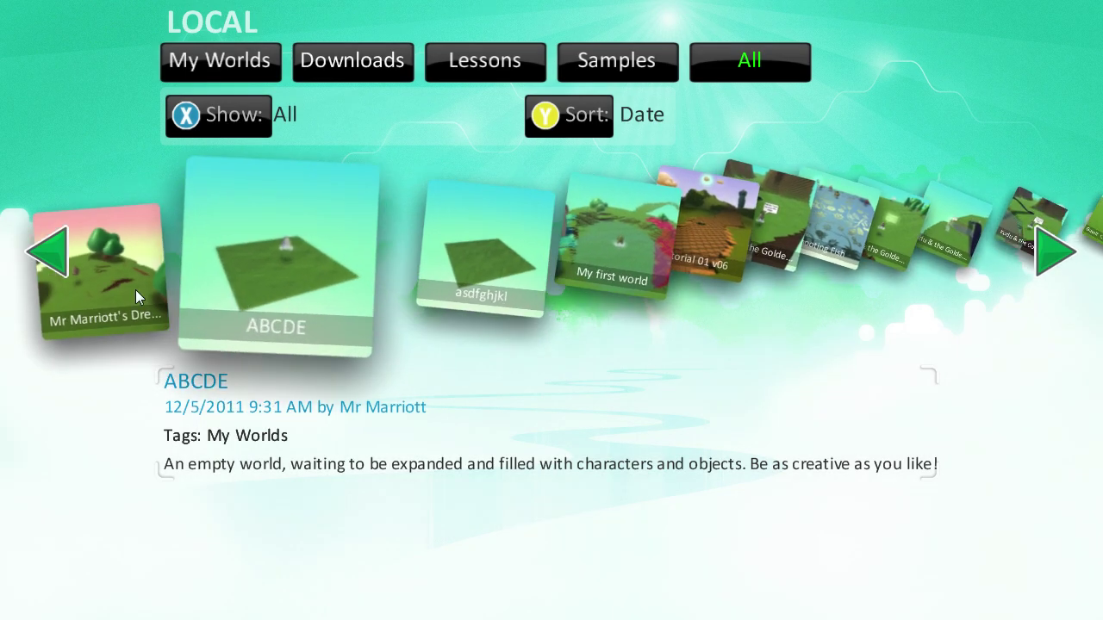
{"action": "left_click", "coordinate": [139, 291]}
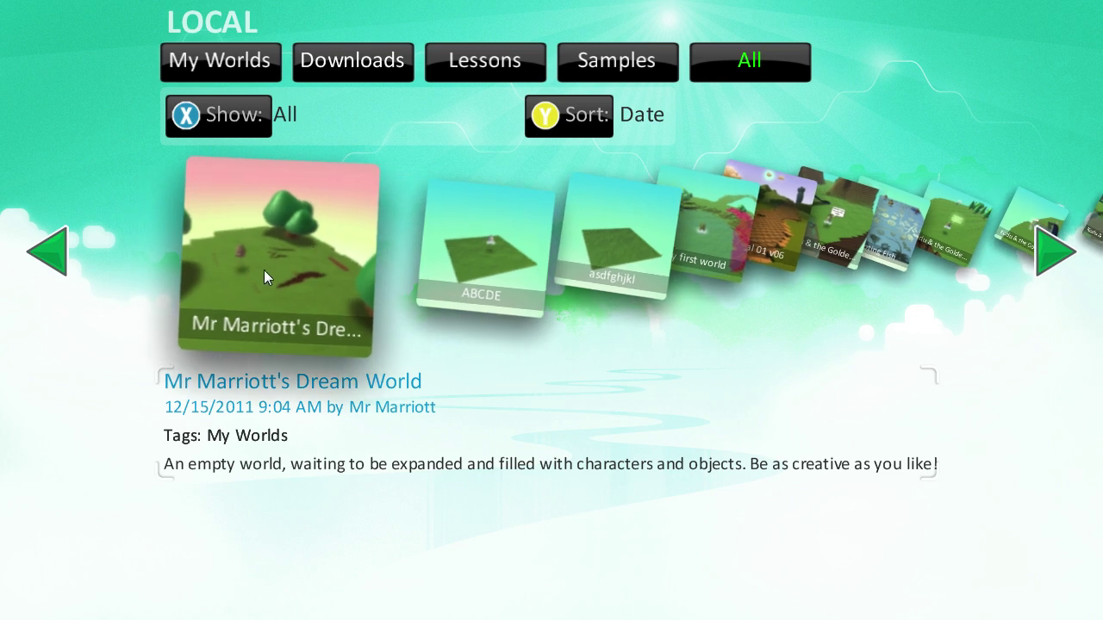
{"action": "left_click", "coordinate": [268, 244]}
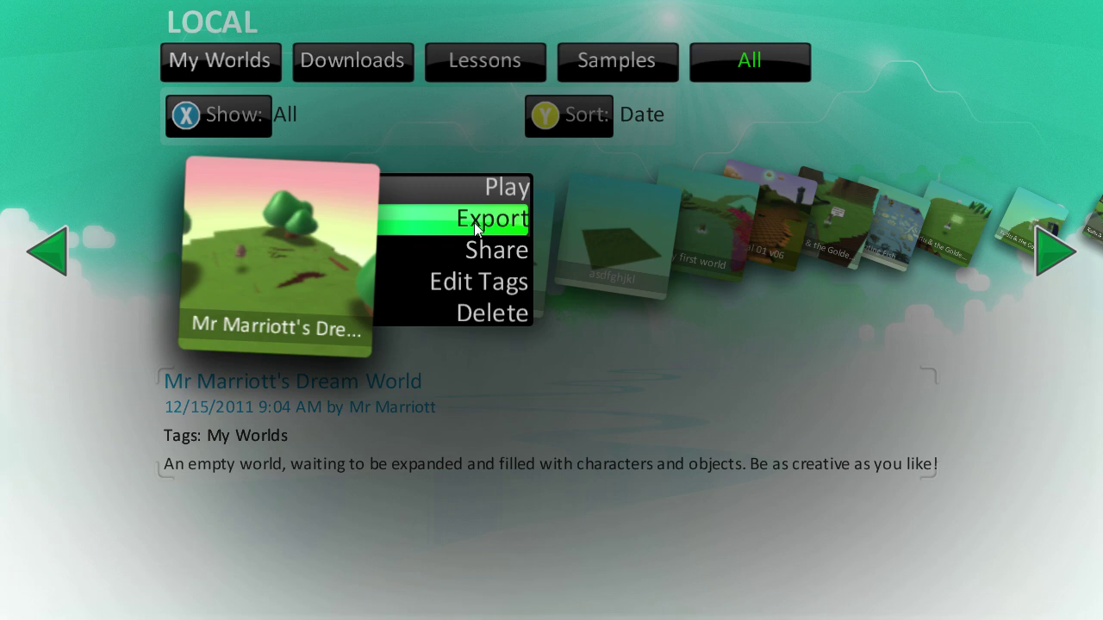
Step: Export the Dream World from its actions list
{"action": "left_click", "coordinate": [711, 492]}
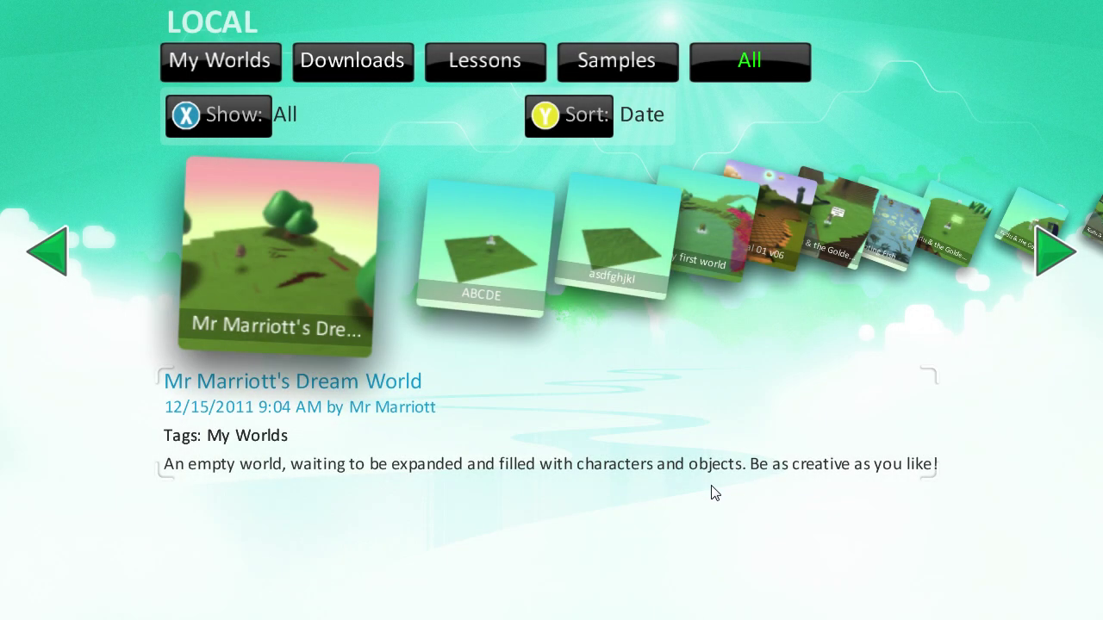